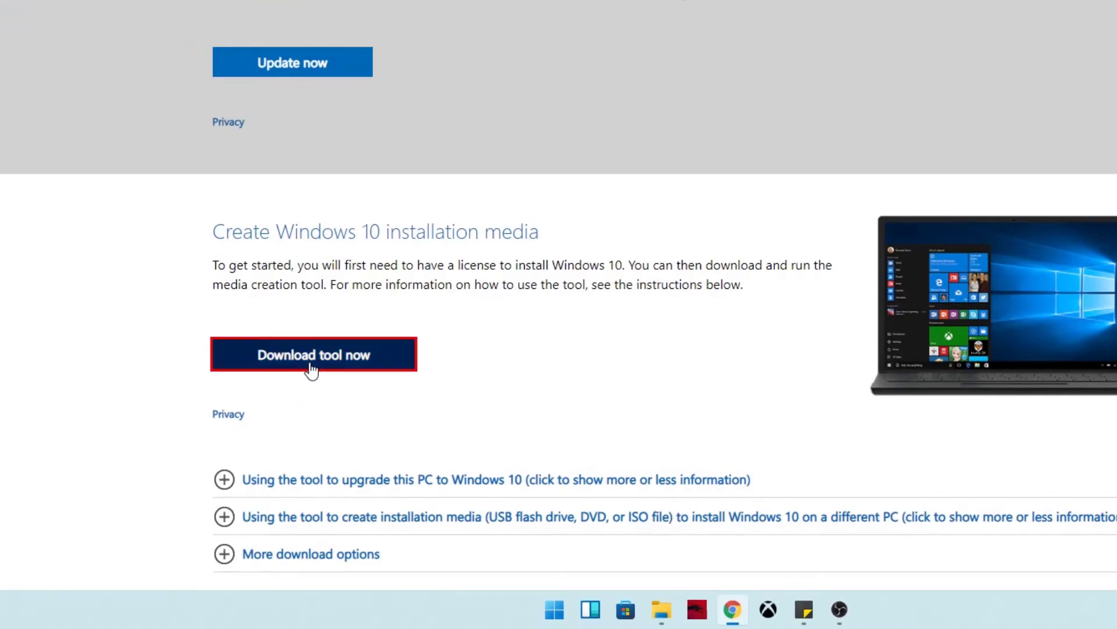
Download the Windows 10 media creation tool and place its executable near the middle of the desktop.
left_click(662, 251)
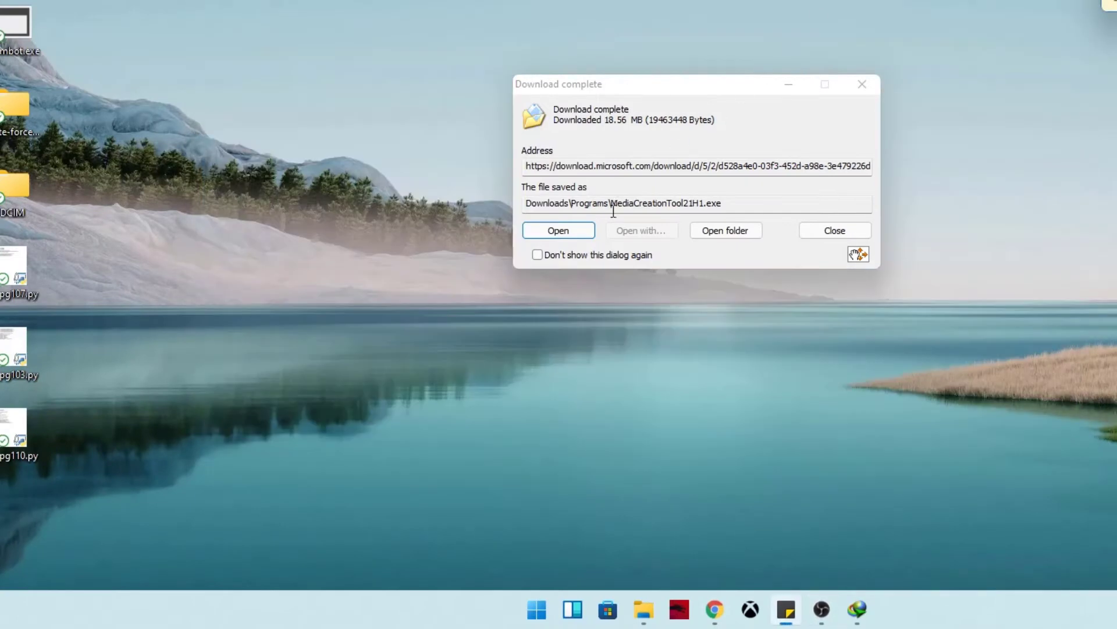
left_click_drag(859, 254, 921, 240)
left_click(835, 230)
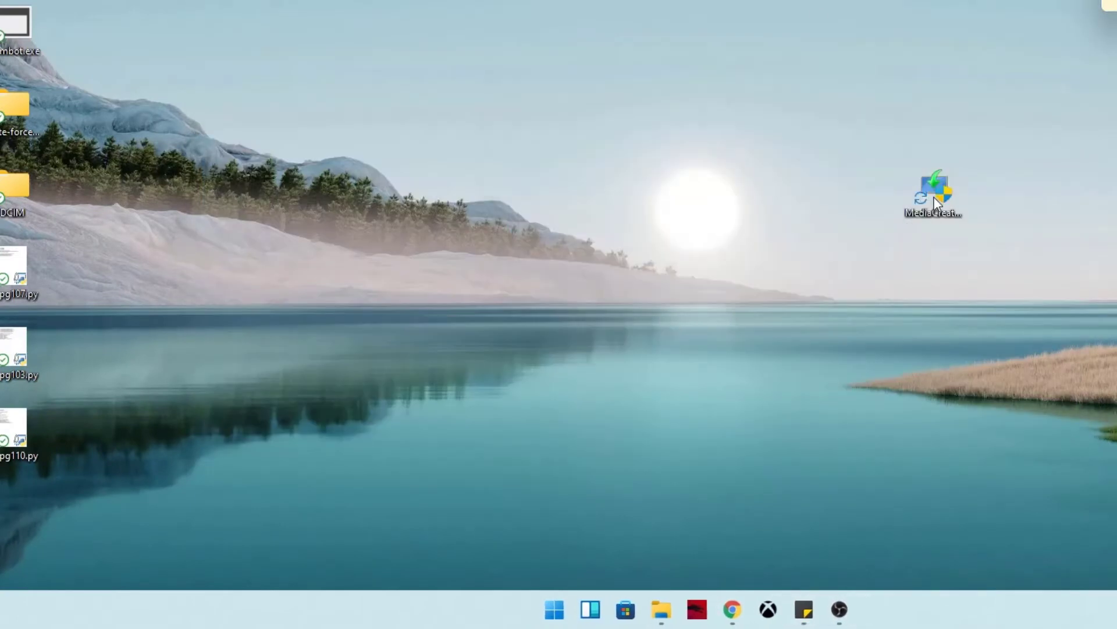
left_click_drag(933, 192, 692, 188)
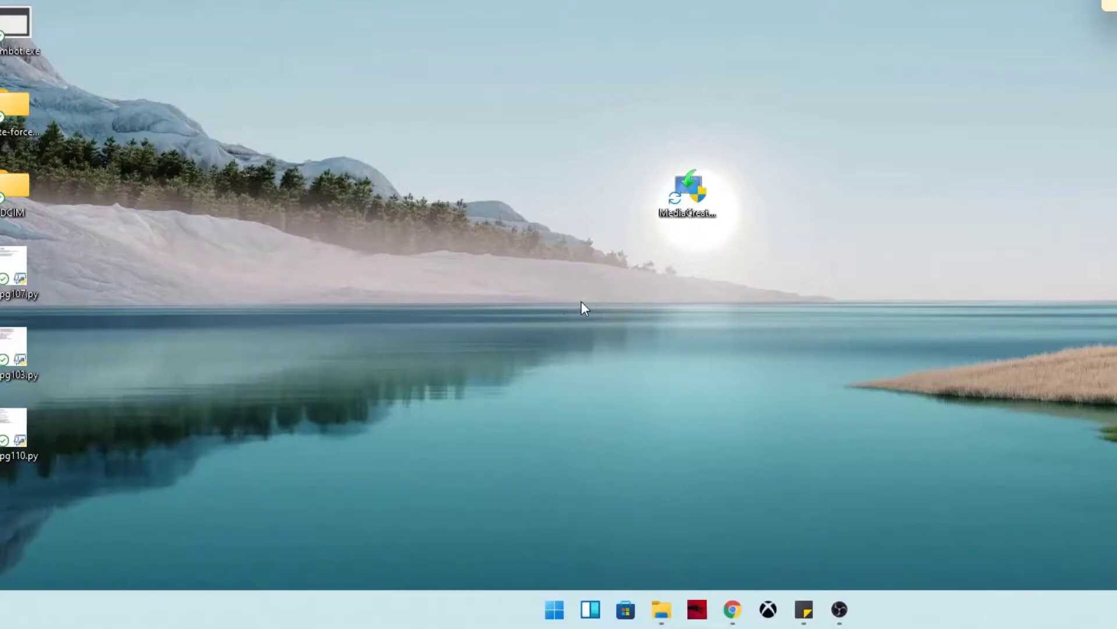
Launch the media creation tool and choose to create installation media for another PC.
key("Return")
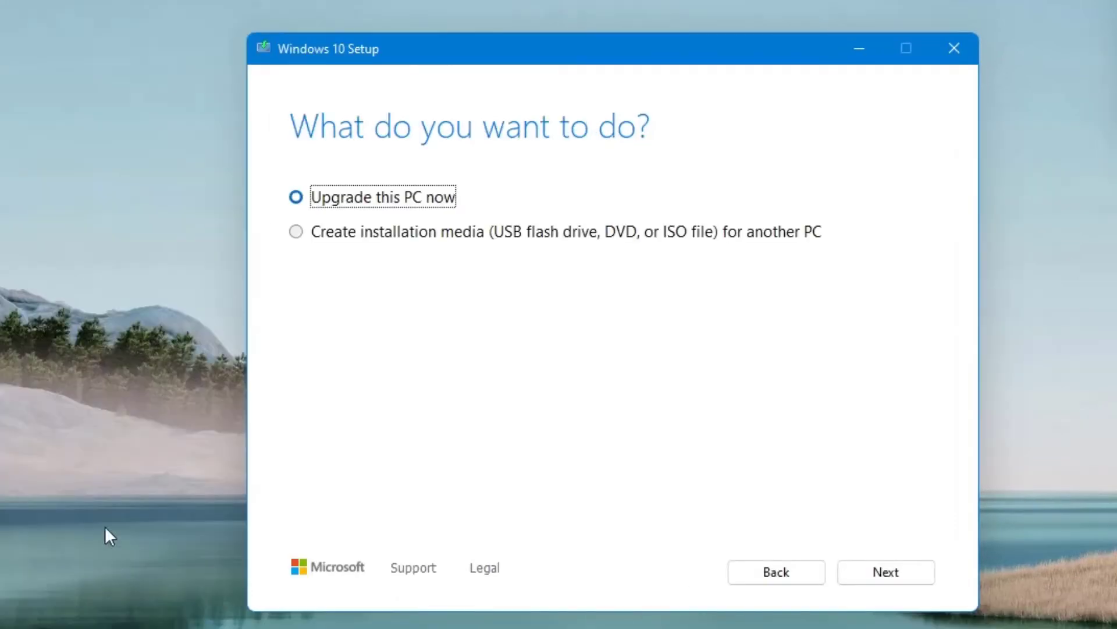
left_click(500, 236)
left_click(886, 571)
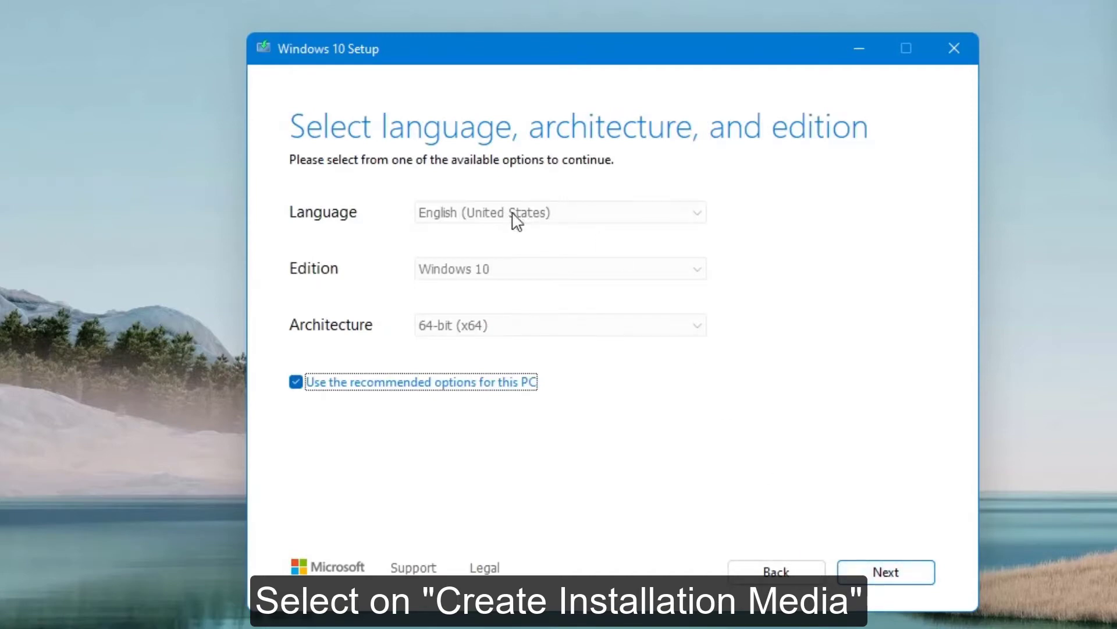
Turn off the recommended options for this PC and accept English (United States), Windows 10 and 64-bit (x64).
left_click(431, 384)
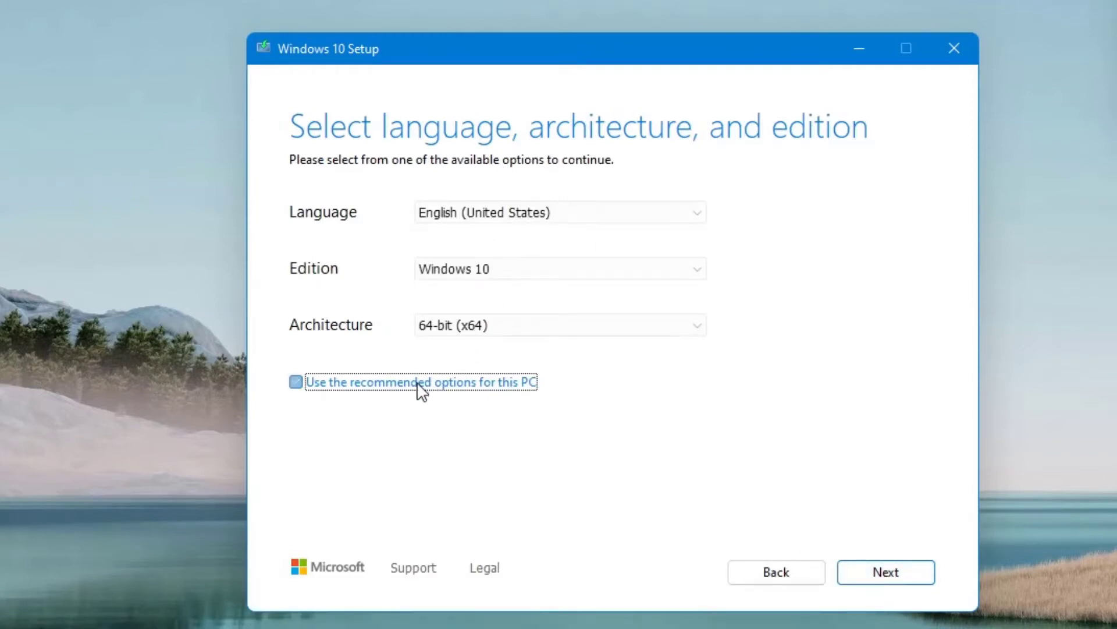
left_click(536, 326)
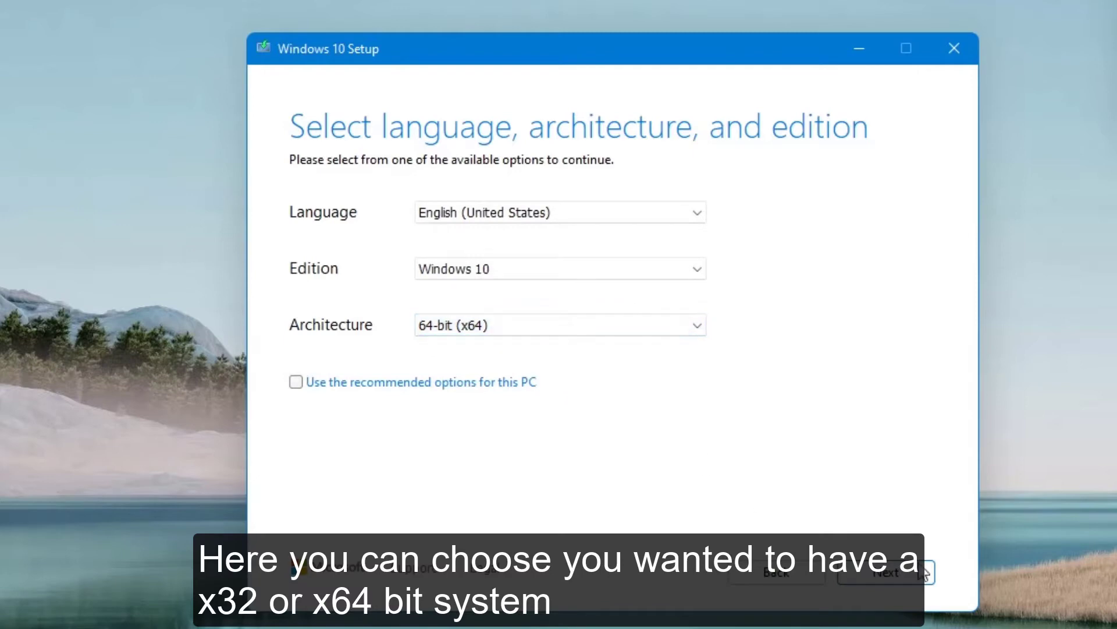
left_click(890, 575)
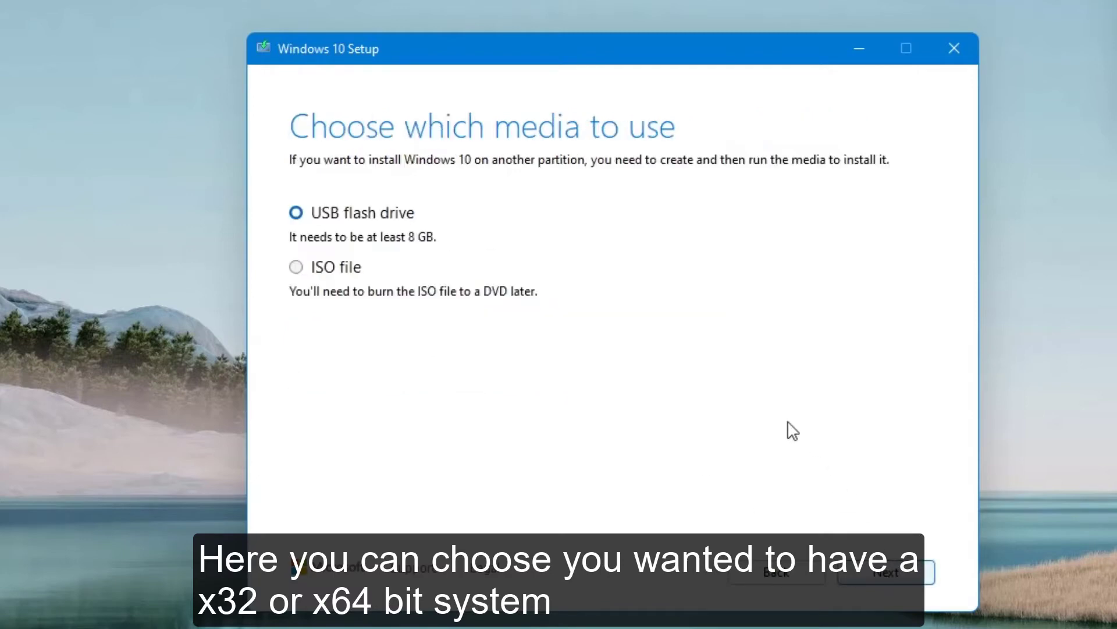
Choose ISO file as the installation media and save it to the Desktop under the name Windows.
left_click(330, 268)
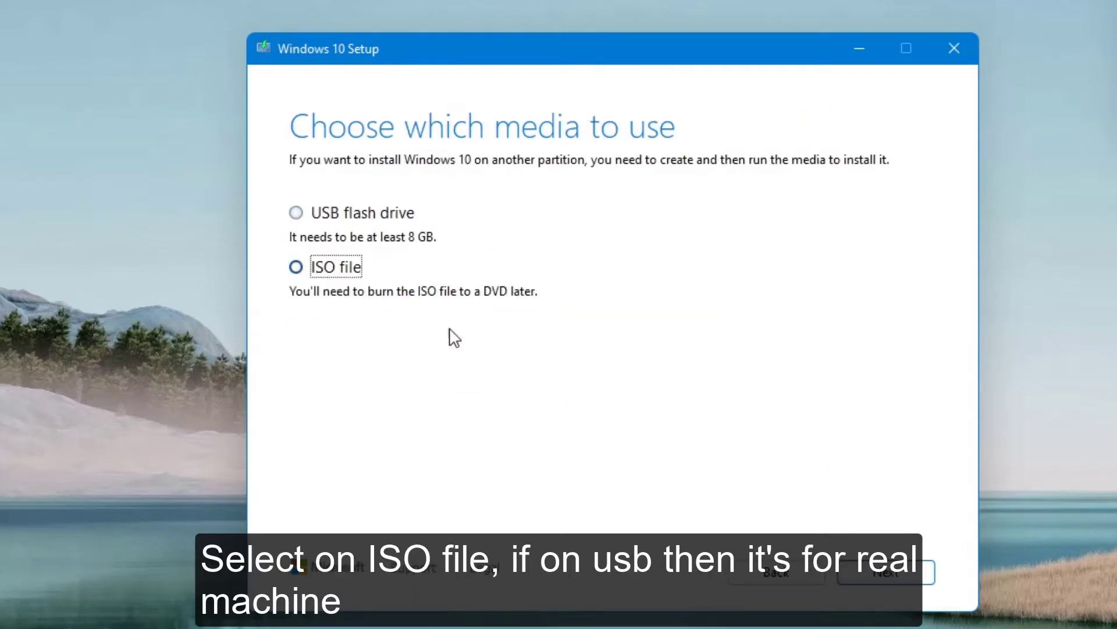
left_click(879, 574)
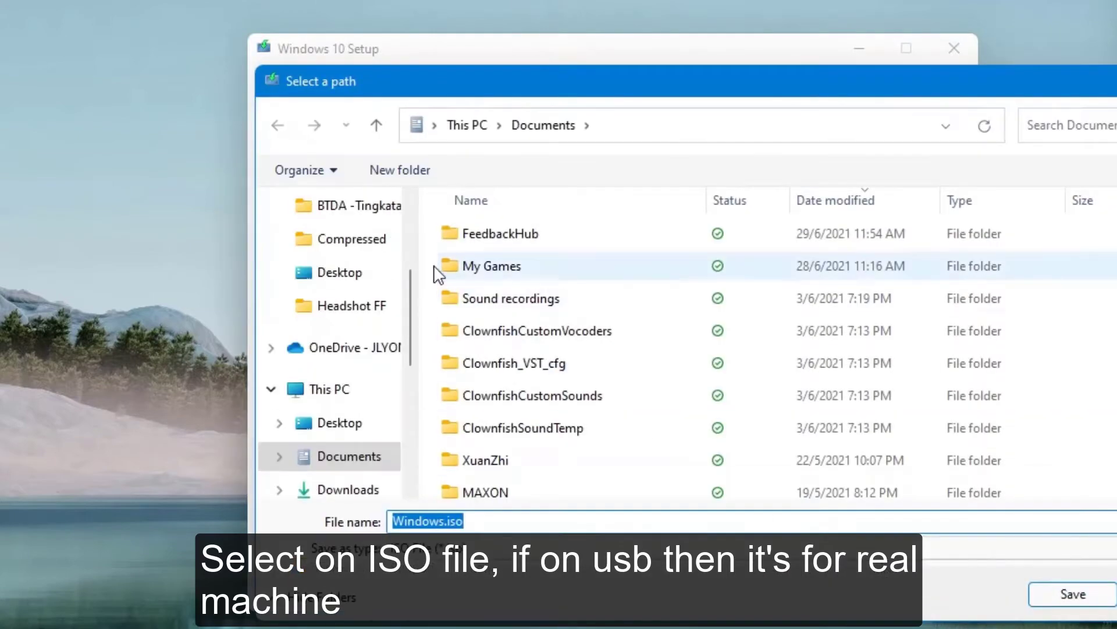
scroll(382, 275, "up", 2)
scroll(384, 286, "down", 1)
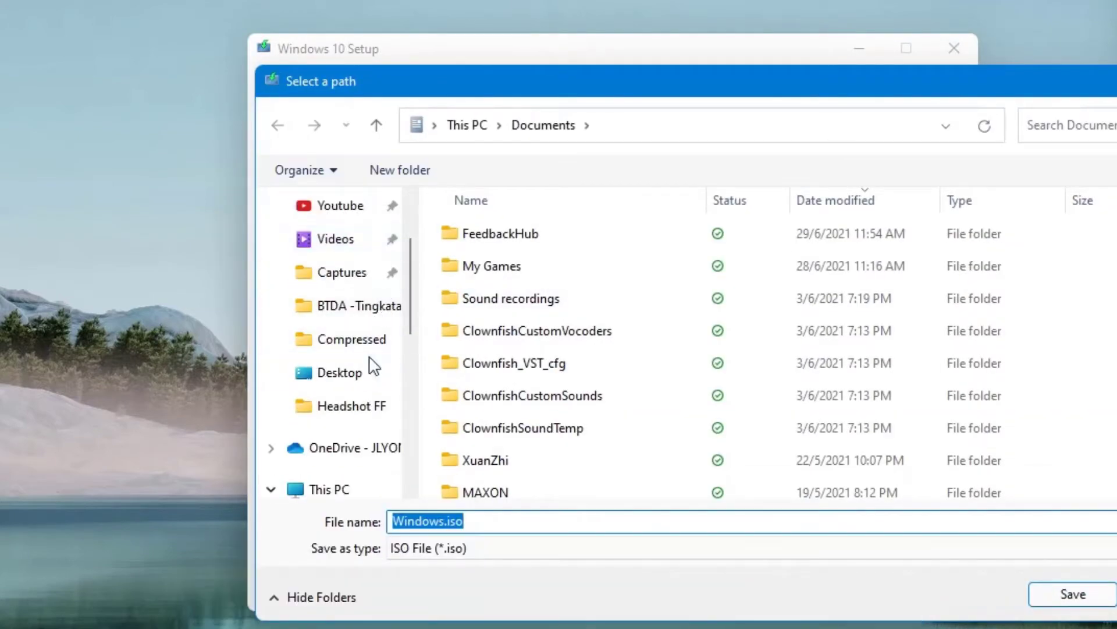
left_click(367, 370)
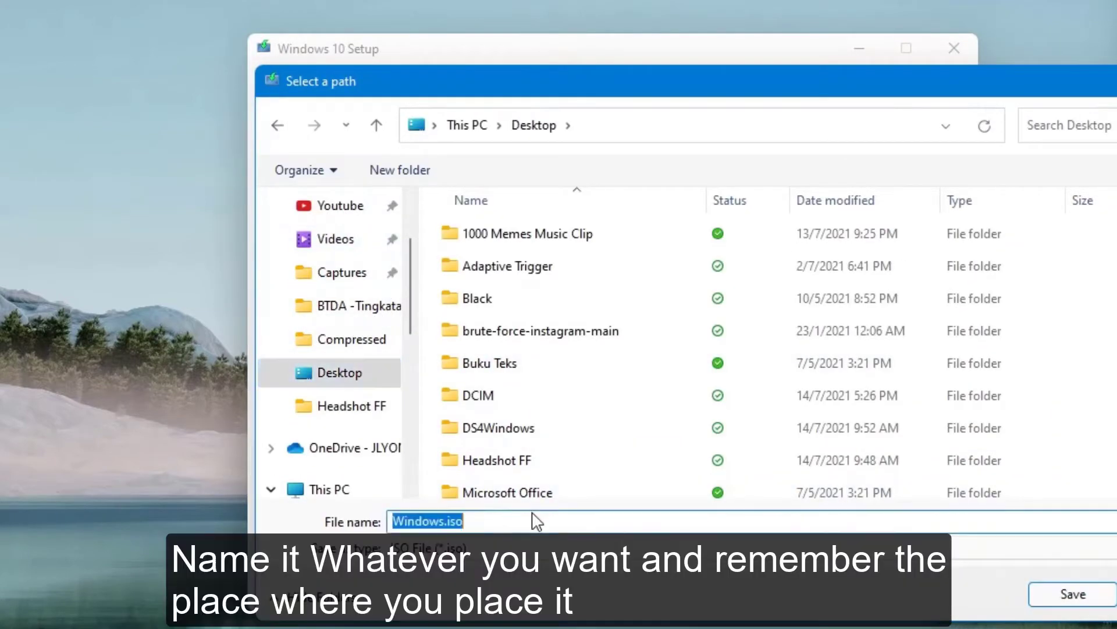
type("A")
key("BackSpace")
type("Windows")
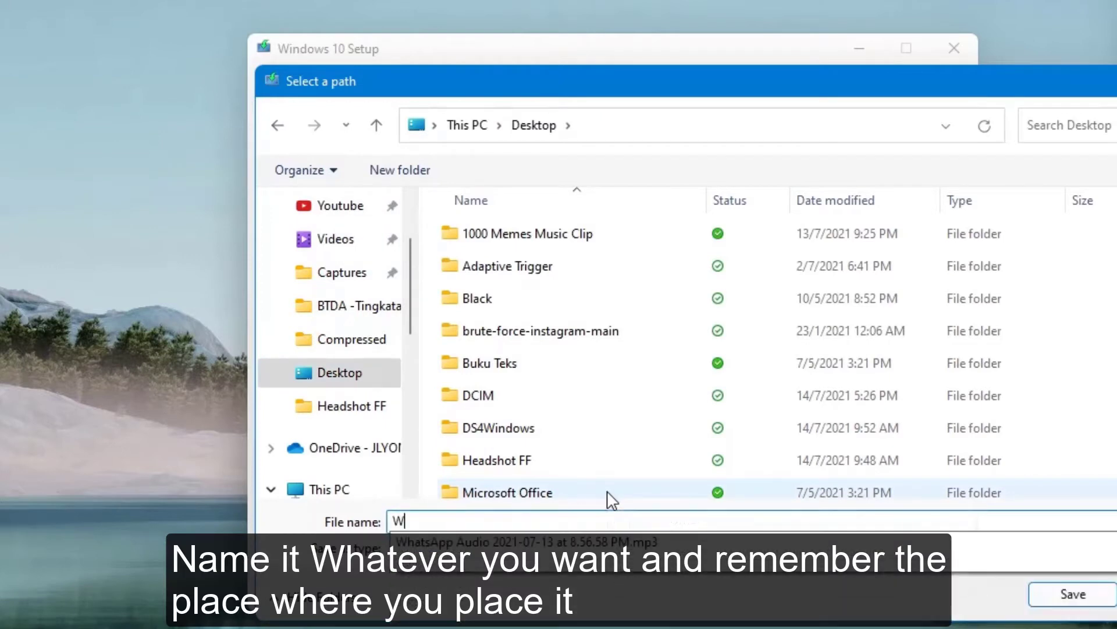
key("Return")
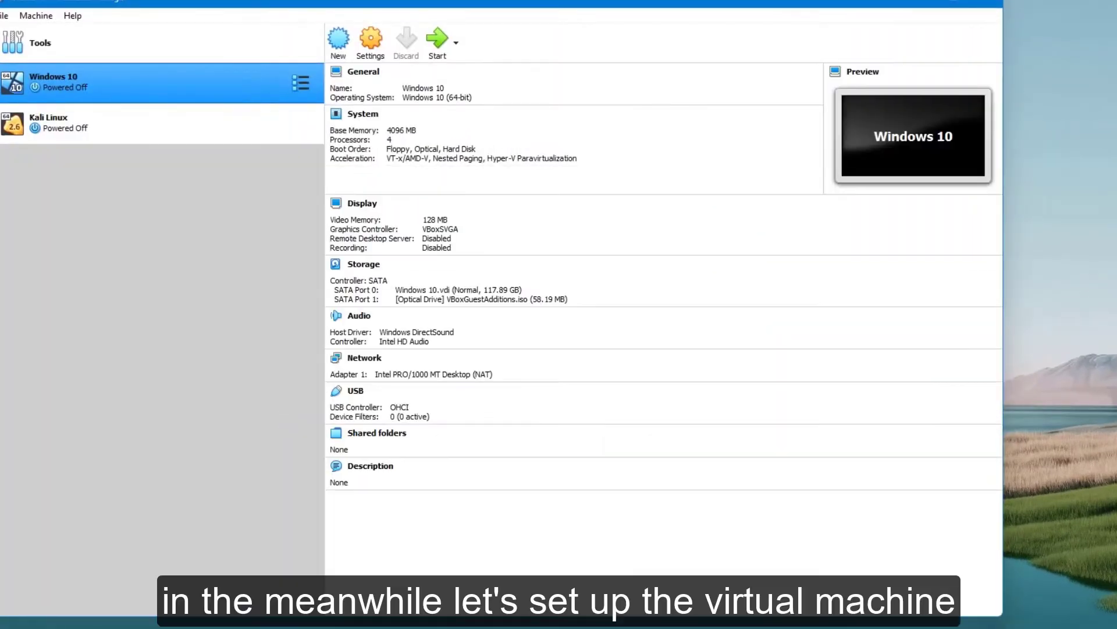
Switch to VirtualBox and start a new virtual machine named Test with the version Windows 10 (64-bit).
left_click(338, 46)
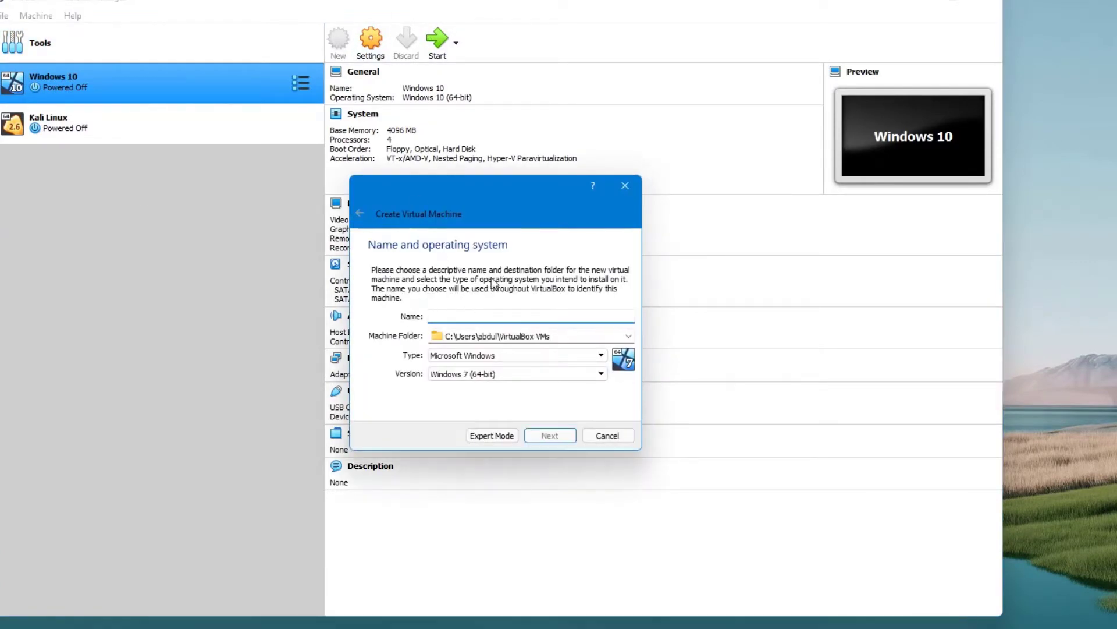
type("Test")
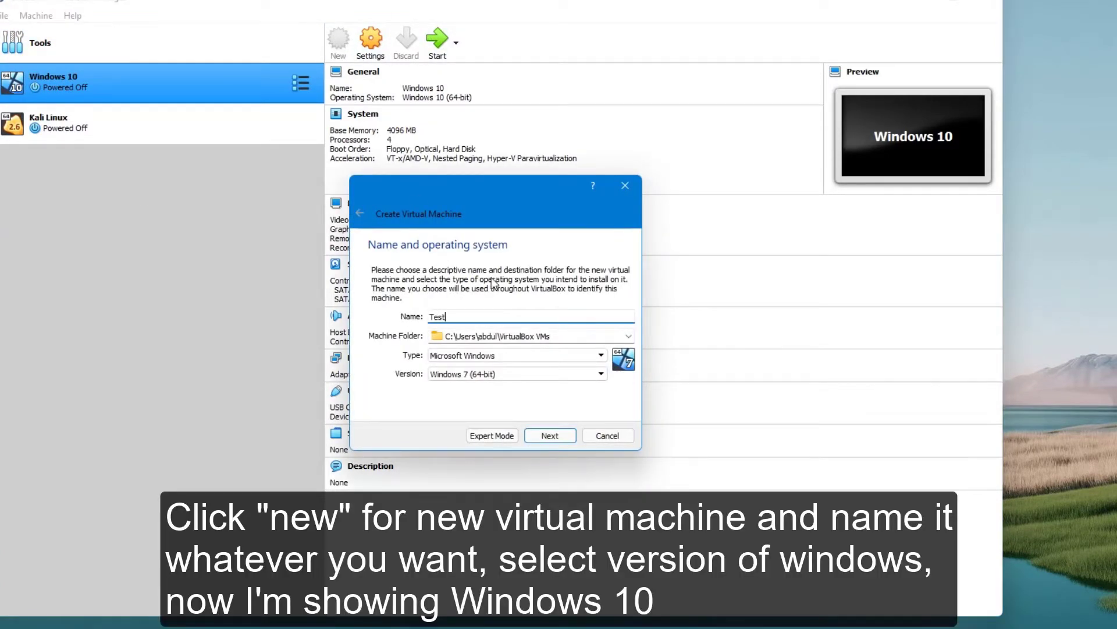
left_click(476, 376)
scroll(492, 401, "up", 3)
scroll(465, 442, "down", 6)
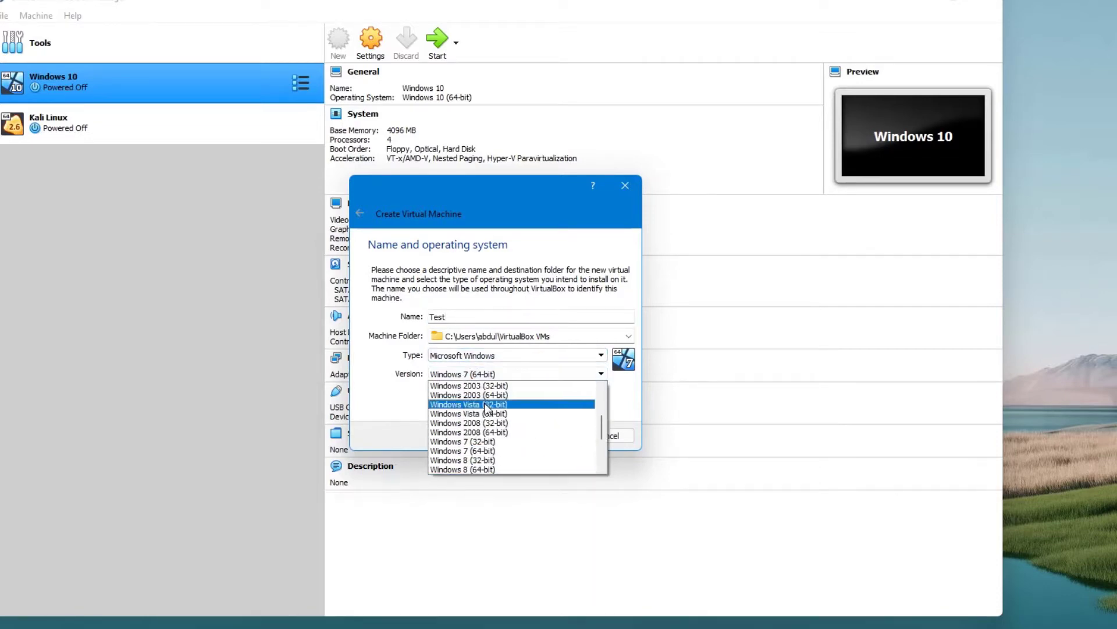
left_click(487, 432)
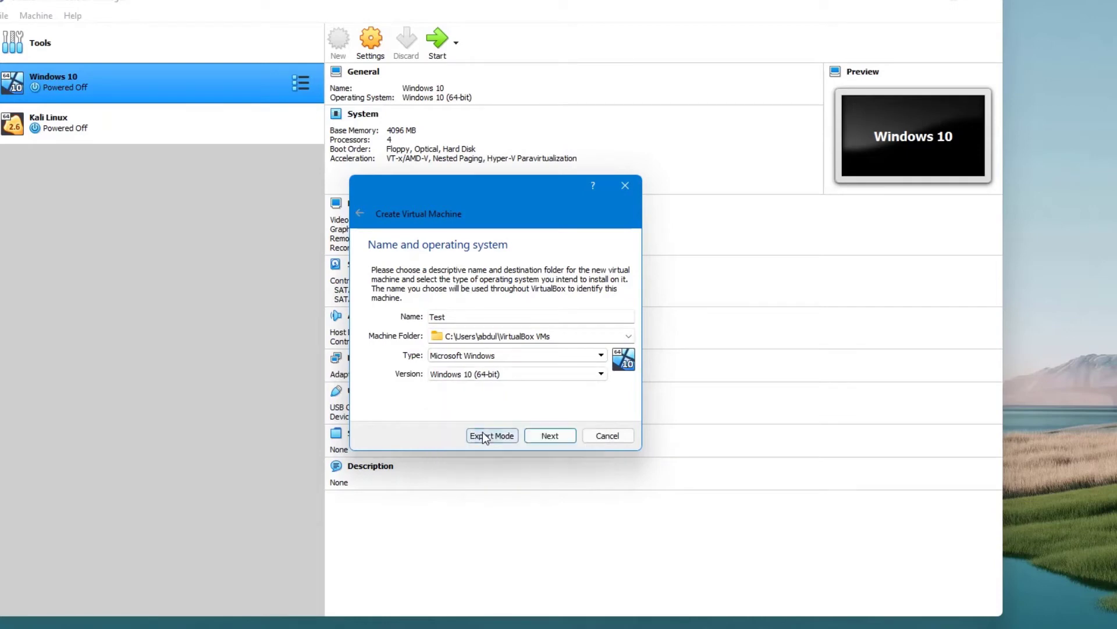
left_click(534, 434)
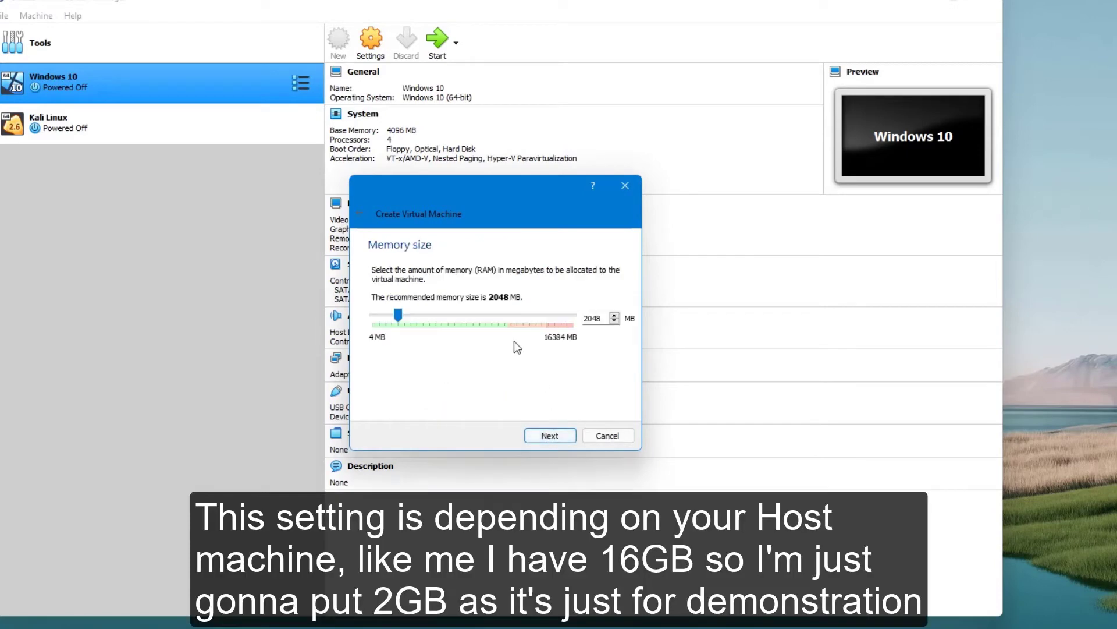
Set the new virtual machine's memory size to 2048 MB.
left_click(416, 320)
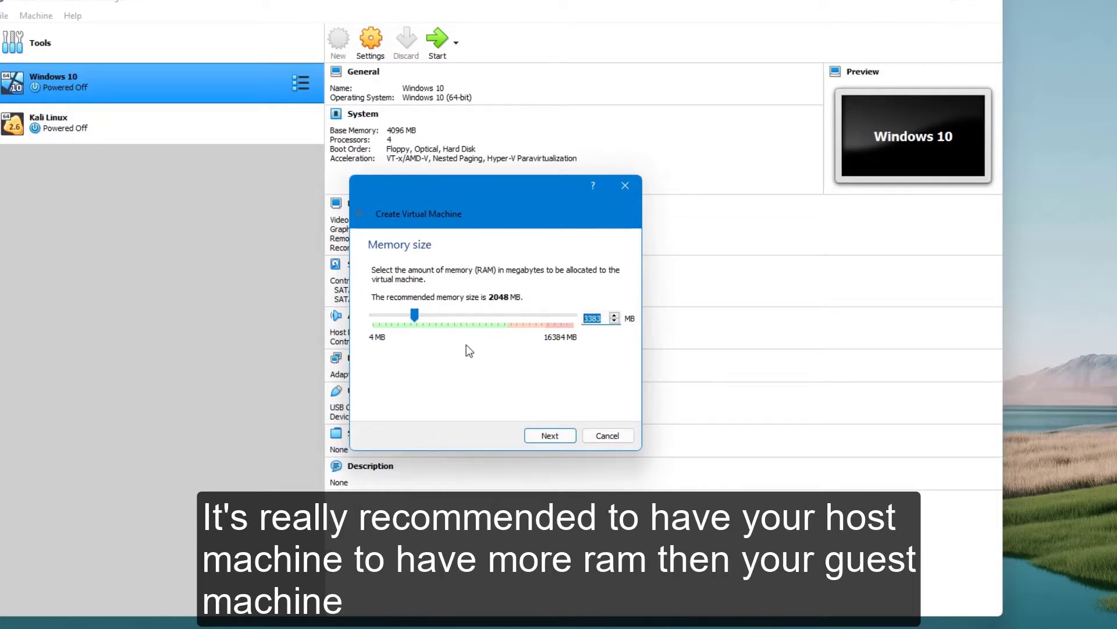
type("2048")
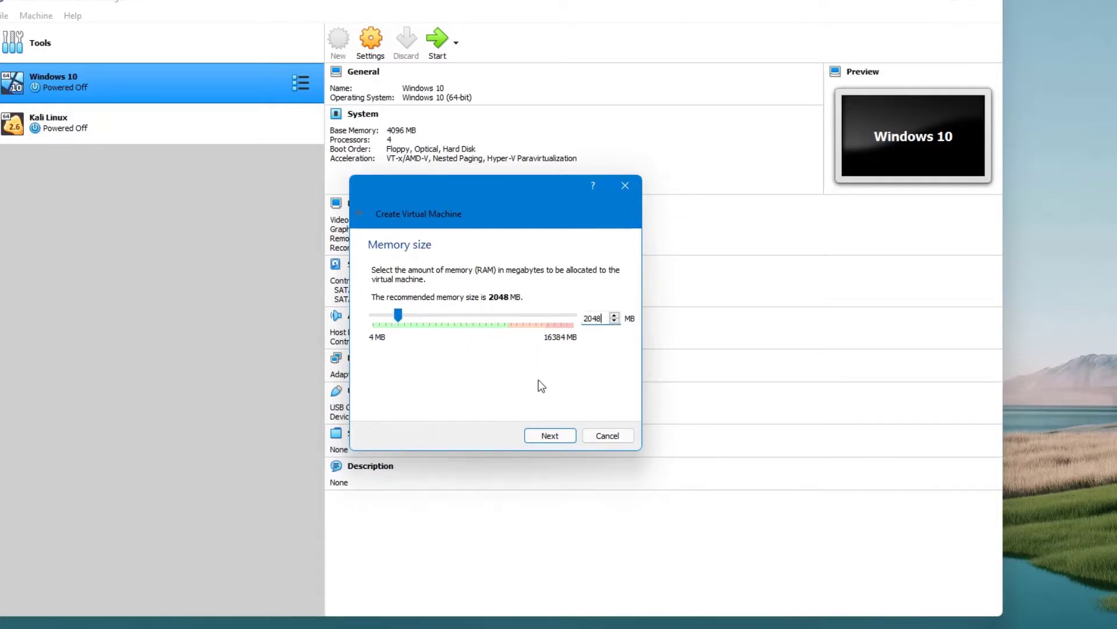
left_click(550, 435)
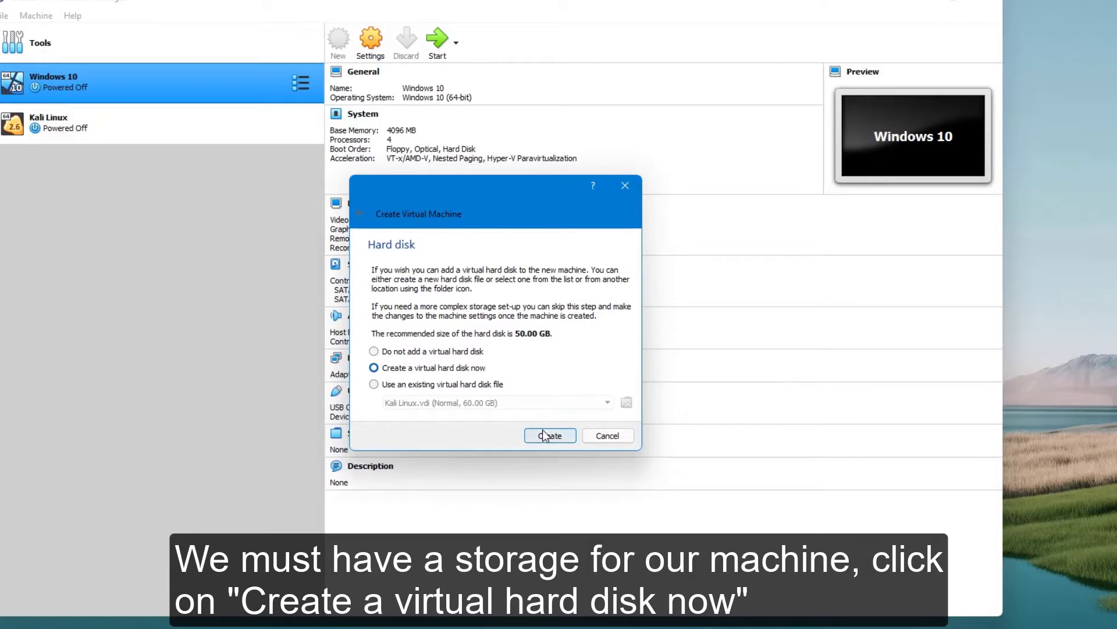
Add a new virtual hard disk of type VDI (VirtualBox Disk Image) with fixed-size storage.
left_click(543, 434)
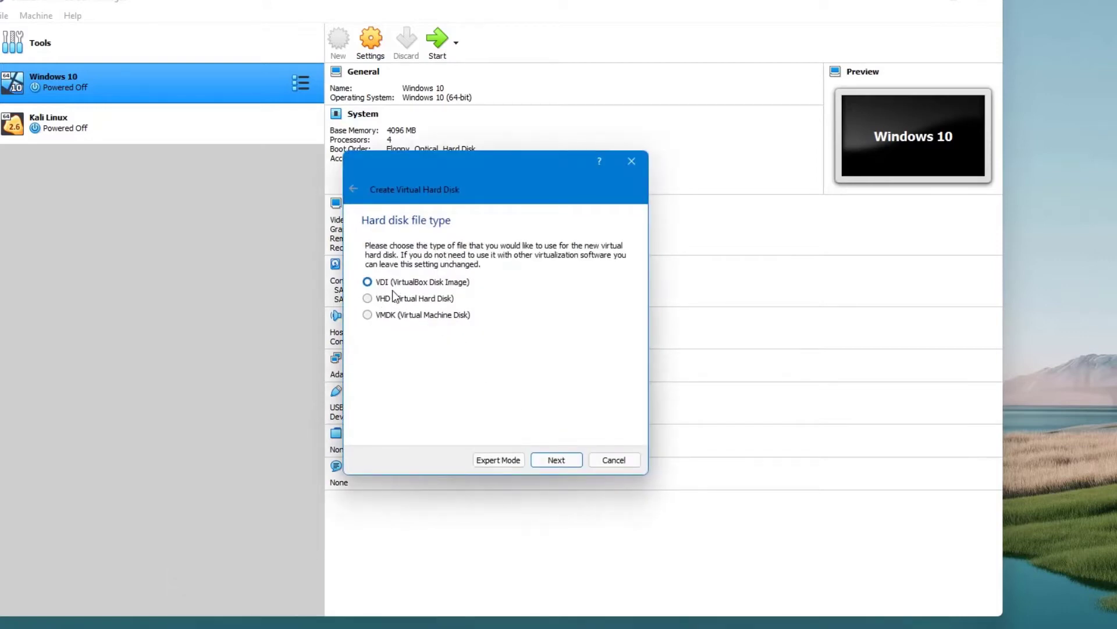
left_click(562, 463)
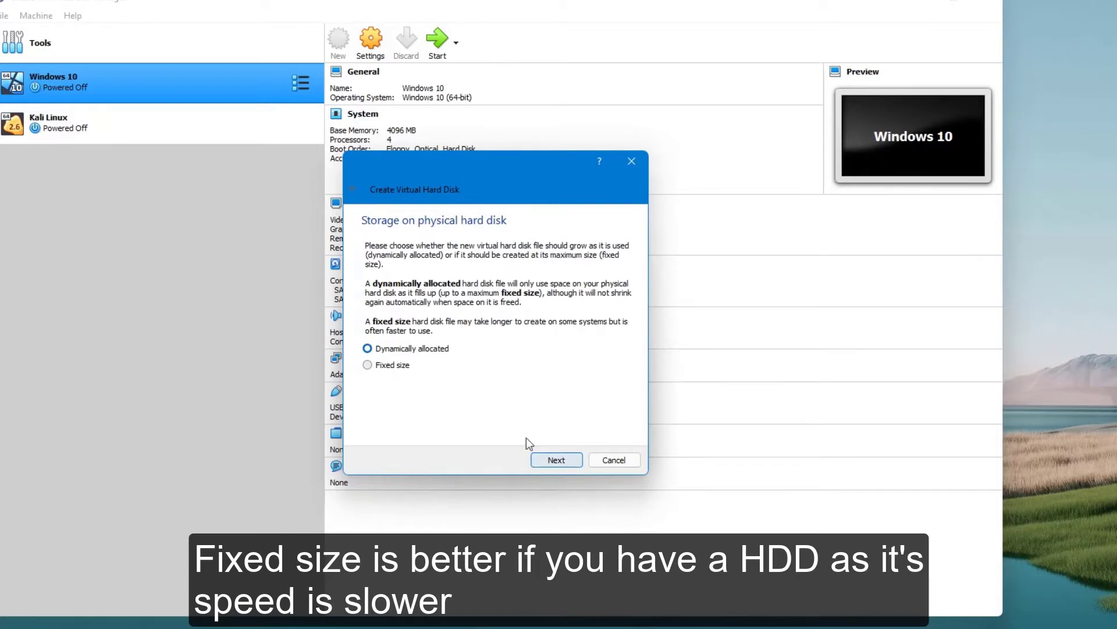
left_click(393, 367)
left_click(557, 461)
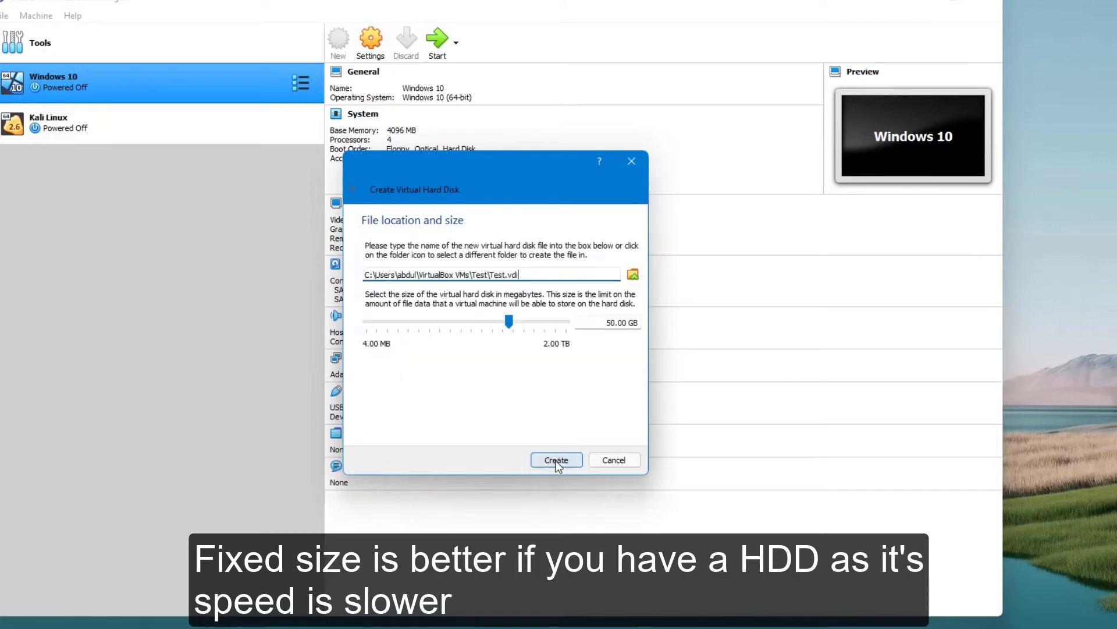
Set the virtual hard disk's size to 20 GB and create it.
left_click(508, 321)
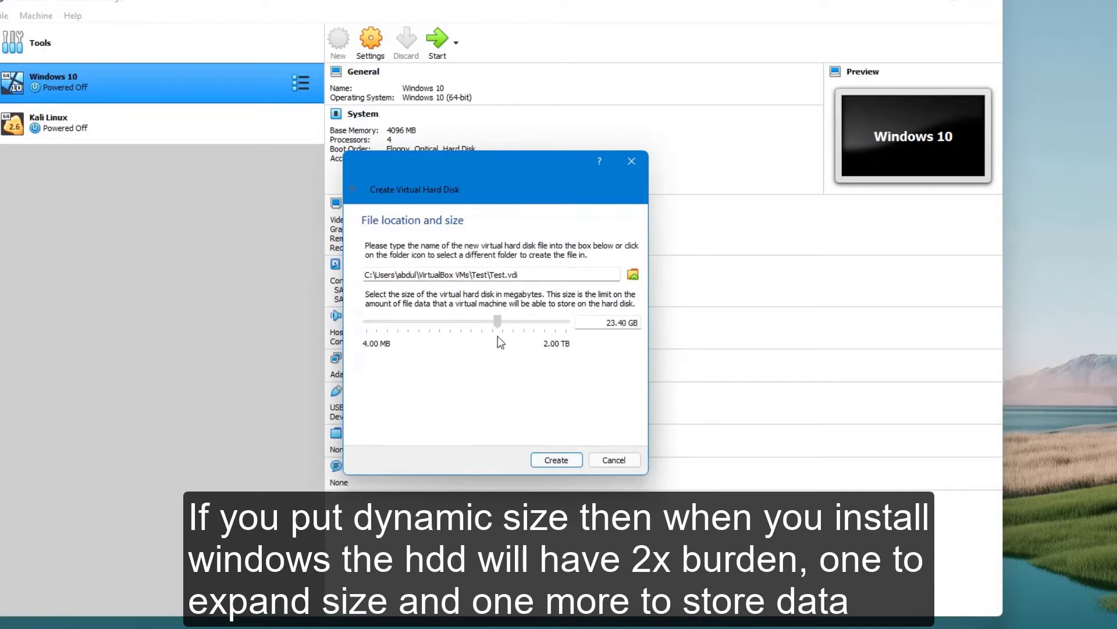
left_click_drag(497, 336, 492, 338)
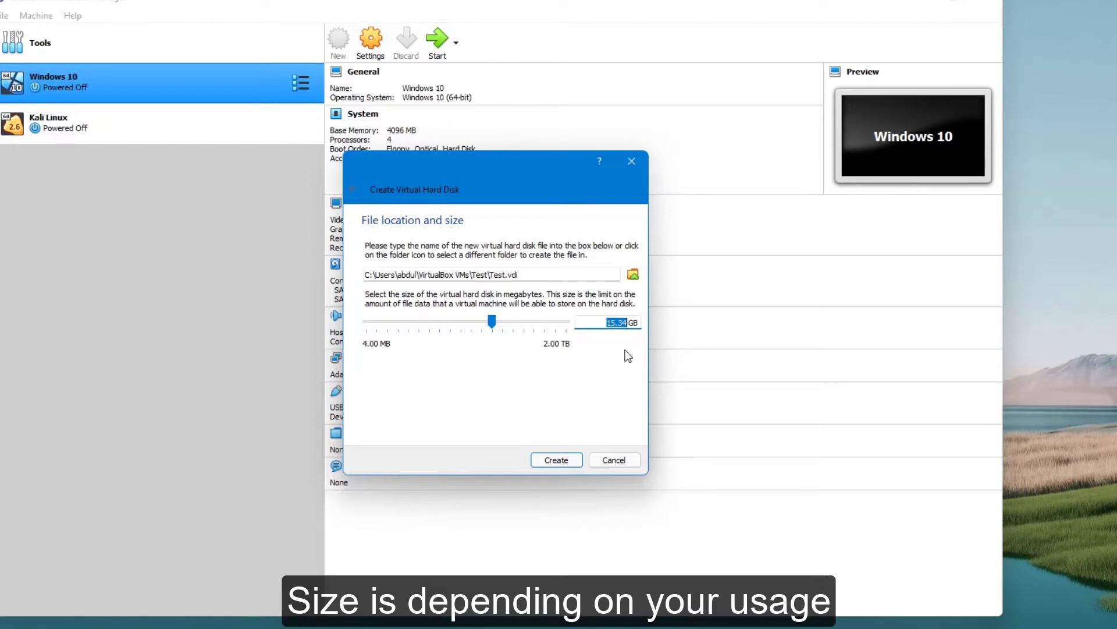
type("20")
left_click(556, 463)
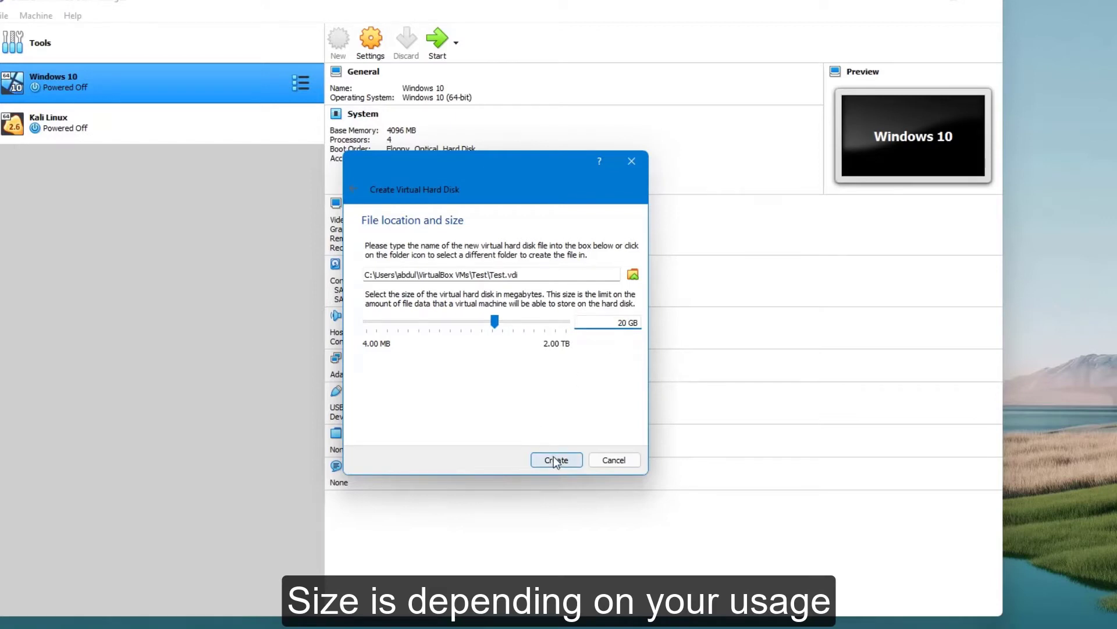
left_click(555, 461)
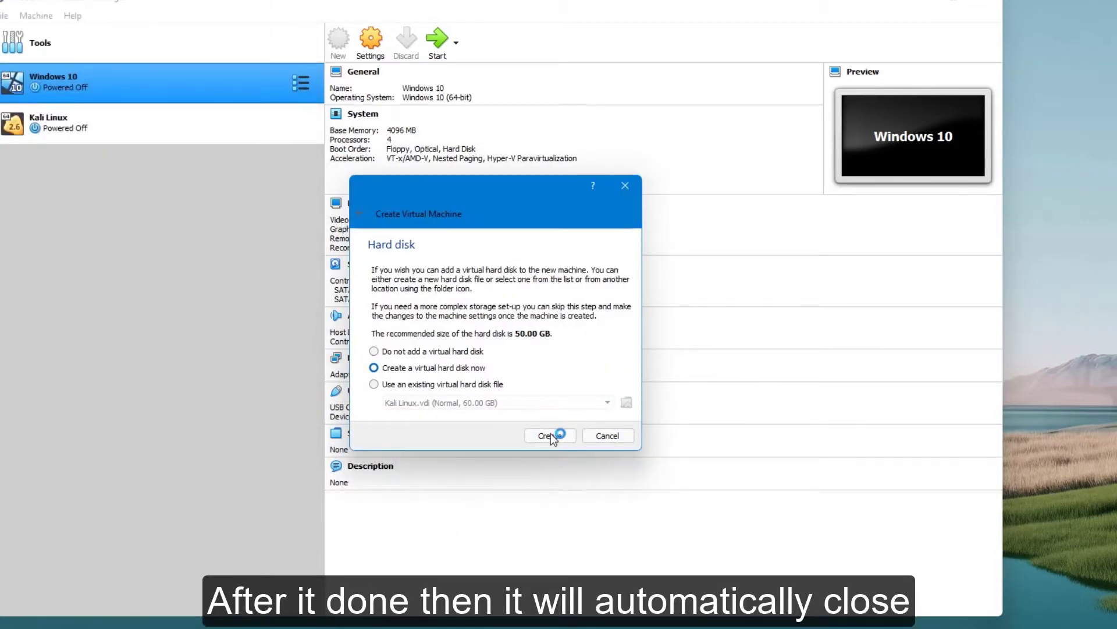
Open the settings of the Test virtual machine and set its processor count to 2.
left_click(291, 99)
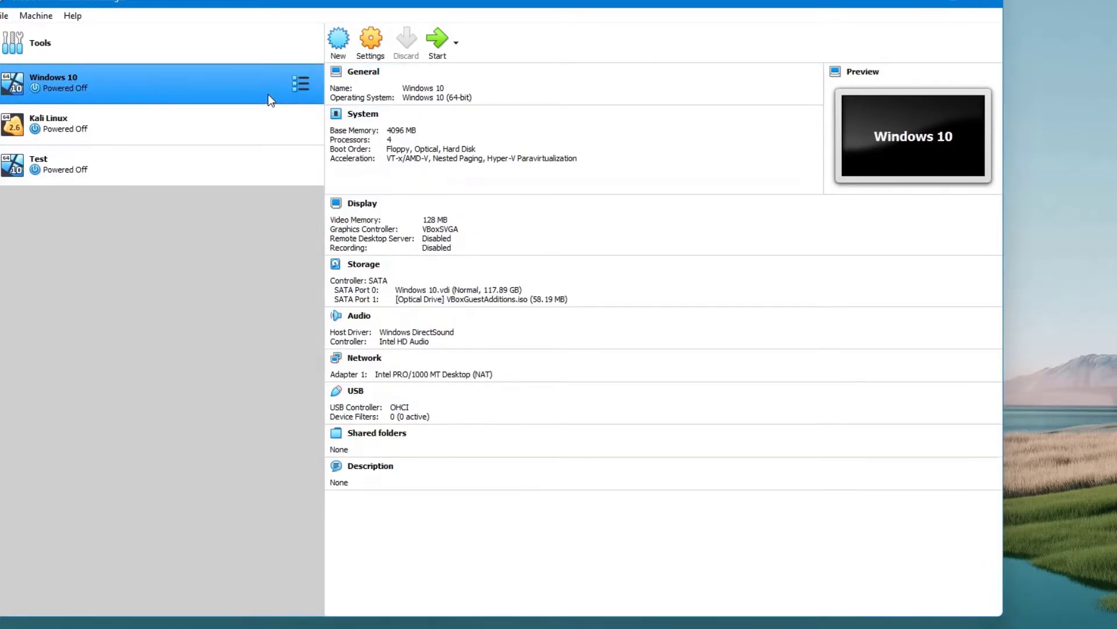
left_click(195, 179)
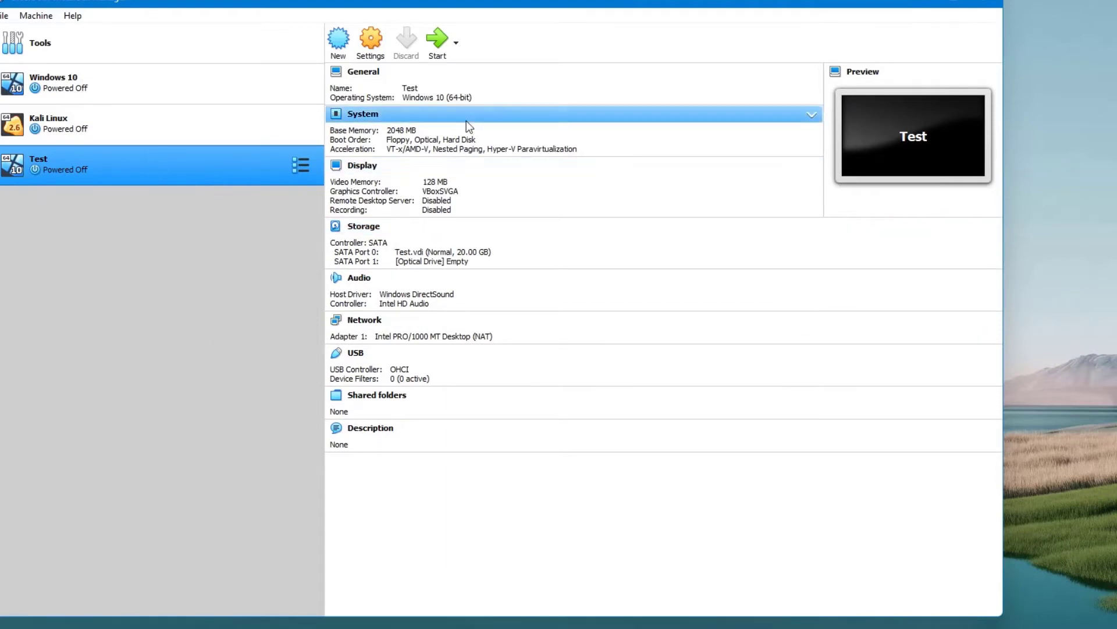
left_click(372, 41)
left_click(474, 177)
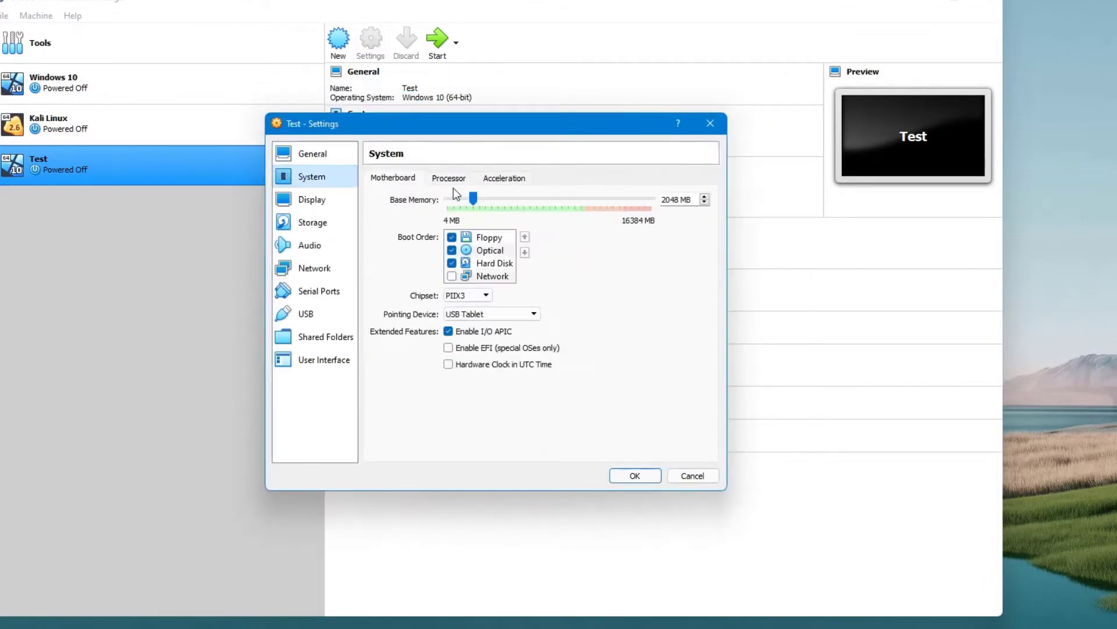
left_click(449, 177)
left_click(504, 178)
left_click(448, 177)
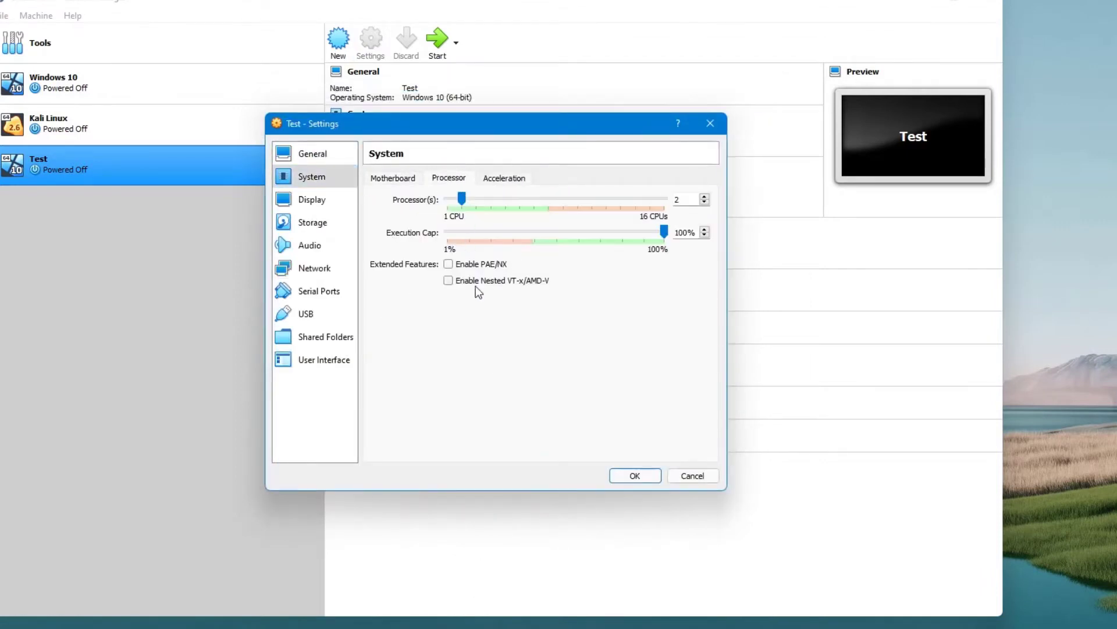
Examine the Test machine's display and recording options and its attached storage devices.
left_click(338, 201)
left_click(469, 302)
left_click(498, 177)
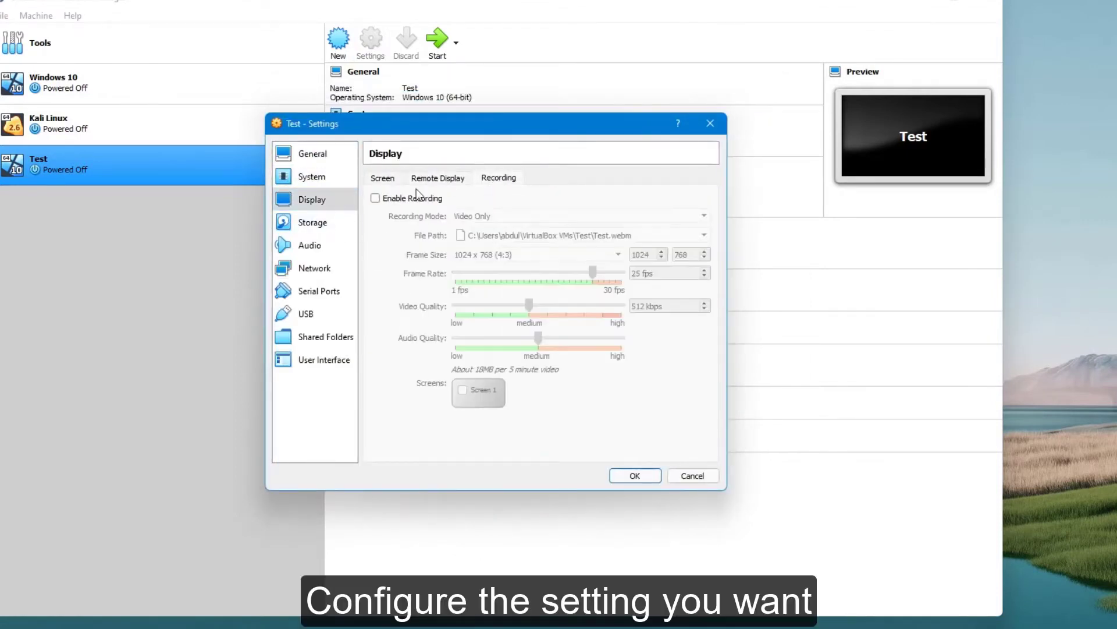
left_click(313, 222)
left_click(407, 227)
left_click(453, 209)
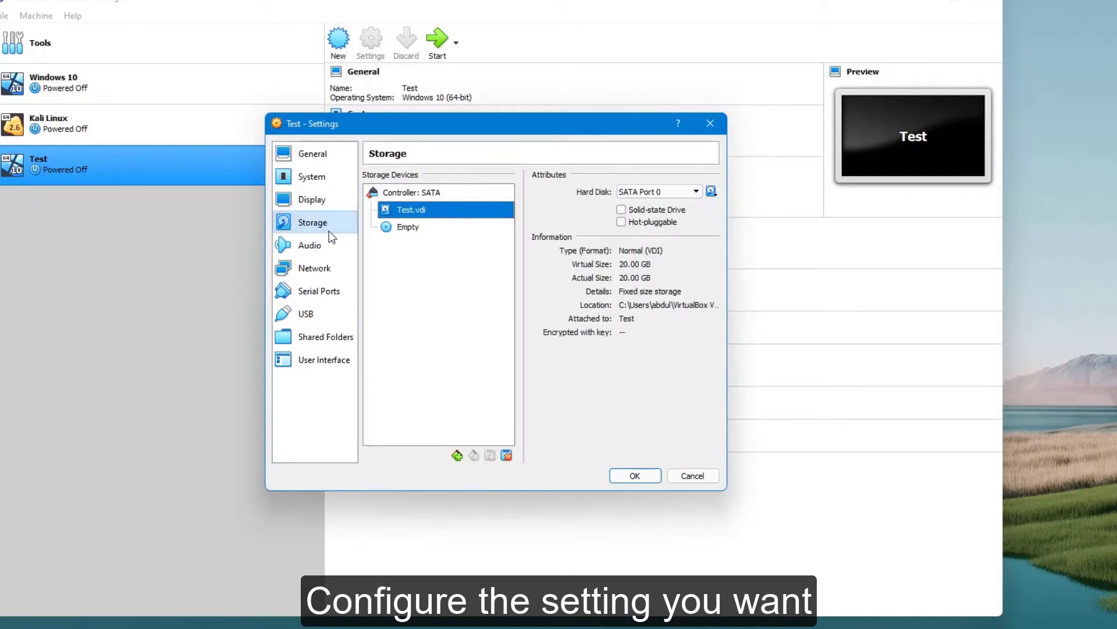
Examine the Test machine's audio, network, serial port, shared folder, storage, system and general settings.
left_click(311, 244)
left_click(310, 267)
left_click(311, 291)
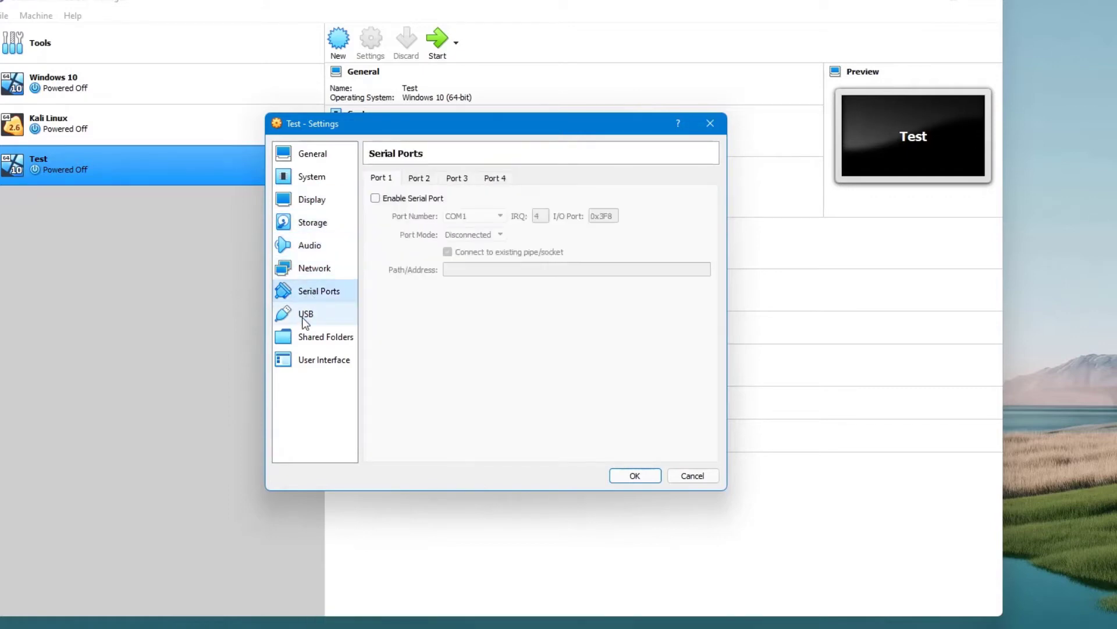
left_click(308, 336)
left_click(296, 245)
left_click(311, 222)
left_click(311, 176)
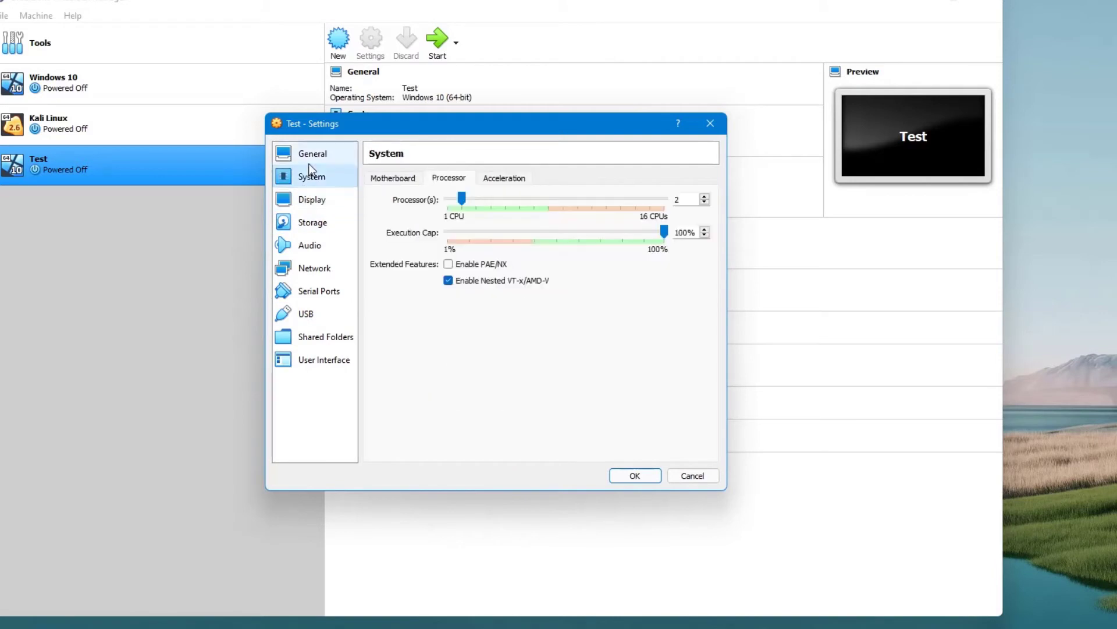
left_click(311, 153)
left_click(420, 178)
Reorder the Test machine's boot devices to Hard Disk, Optical, Floppy.
left_click(311, 176)
left_click(489, 250)
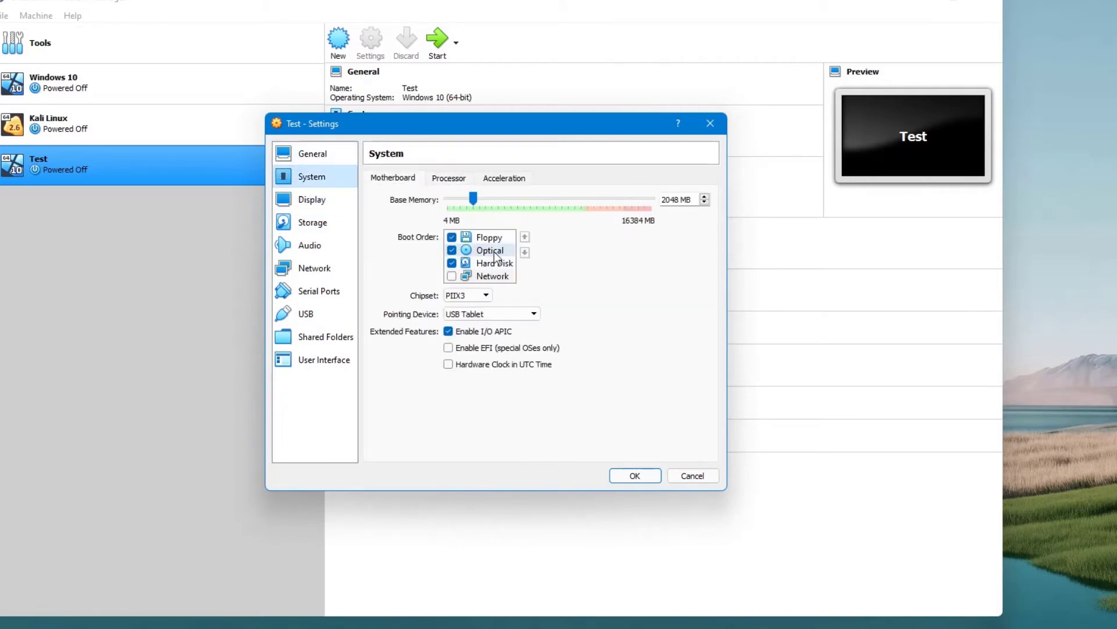
left_click(525, 236)
left_click(491, 263)
left_click(525, 237)
left_click(525, 237)
Start choosing a disk file for the Test machine's empty optical drive, and finish the completed Windows 10 Setup wizard.
left_click(323, 222)
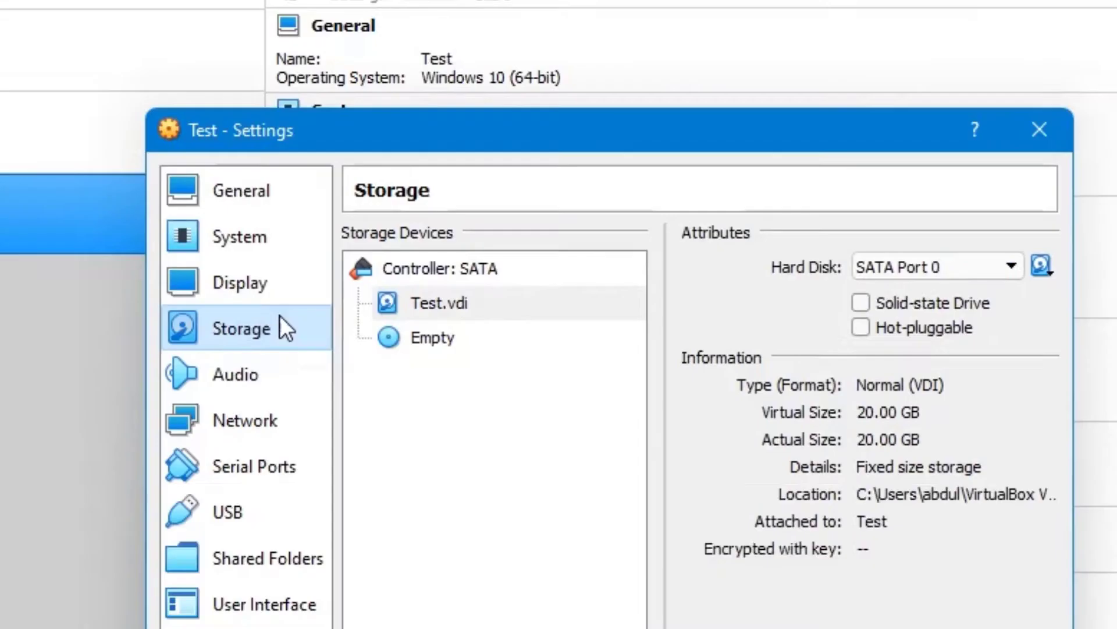
left_click(408, 228)
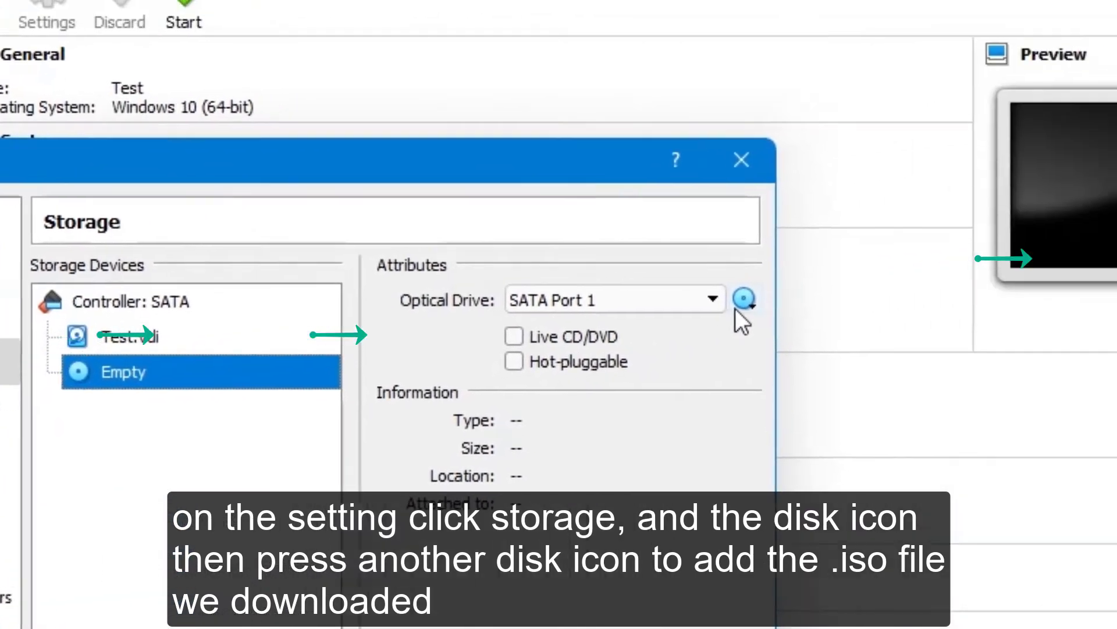
left_click(1046, 269)
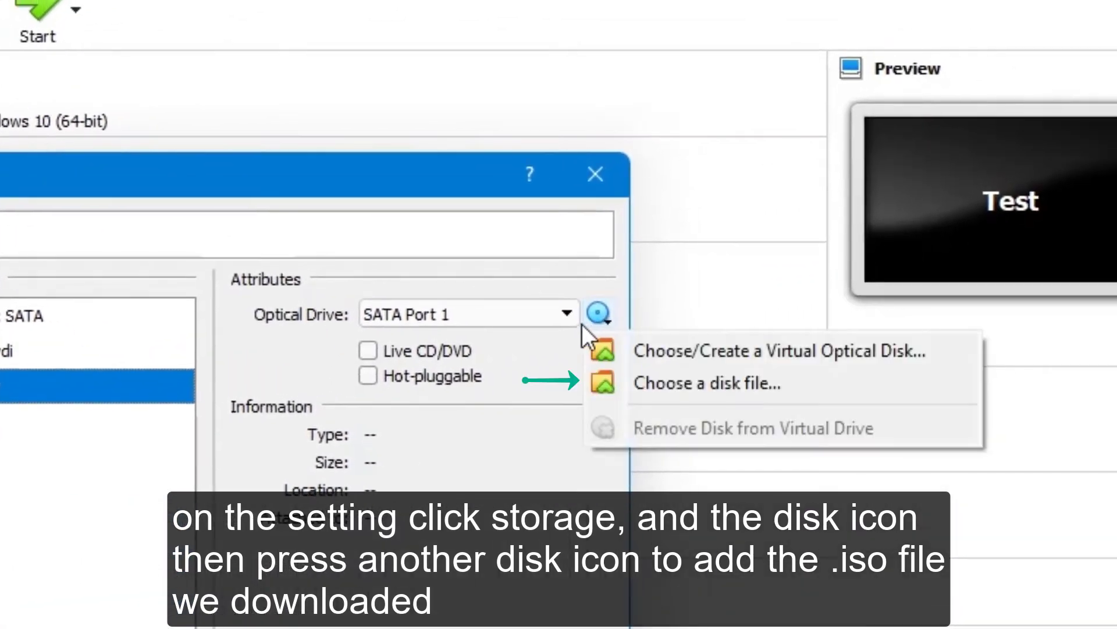
left_click(636, 376)
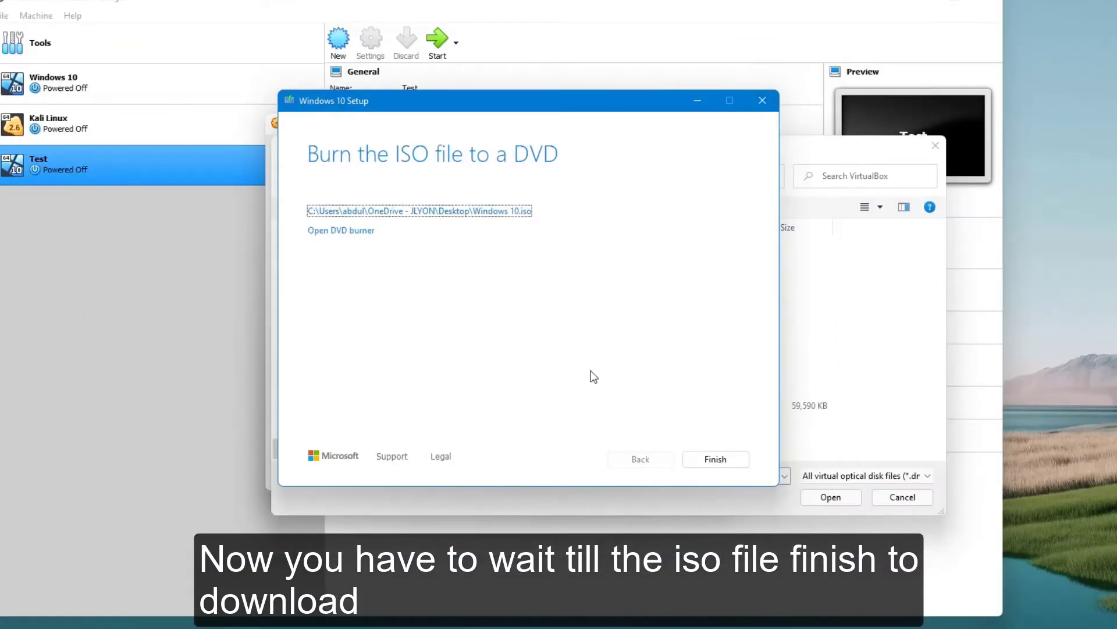
left_click(717, 461)
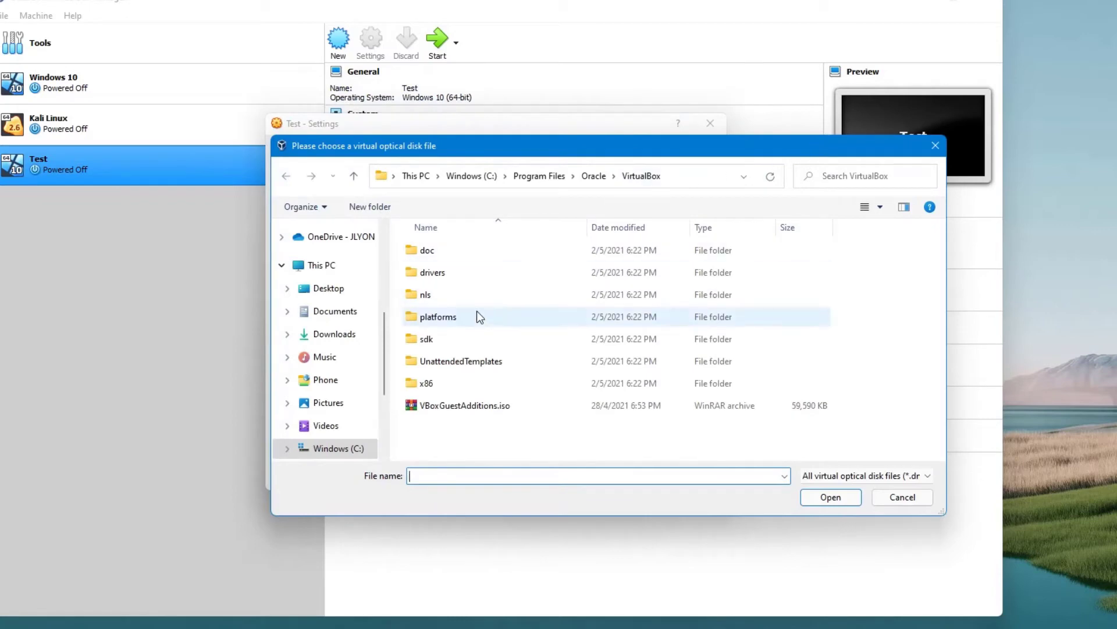
Attach Windows 10.iso from the Desktop folder to the optical drive and save the machine settings.
scroll(334, 245, "up", 5)
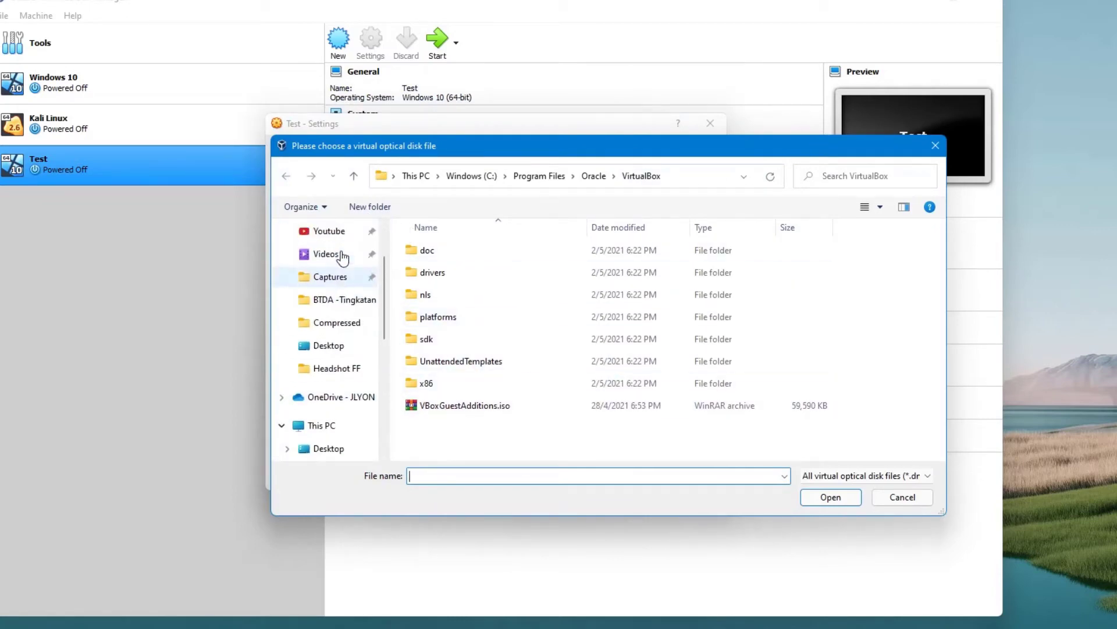
left_click(327, 345)
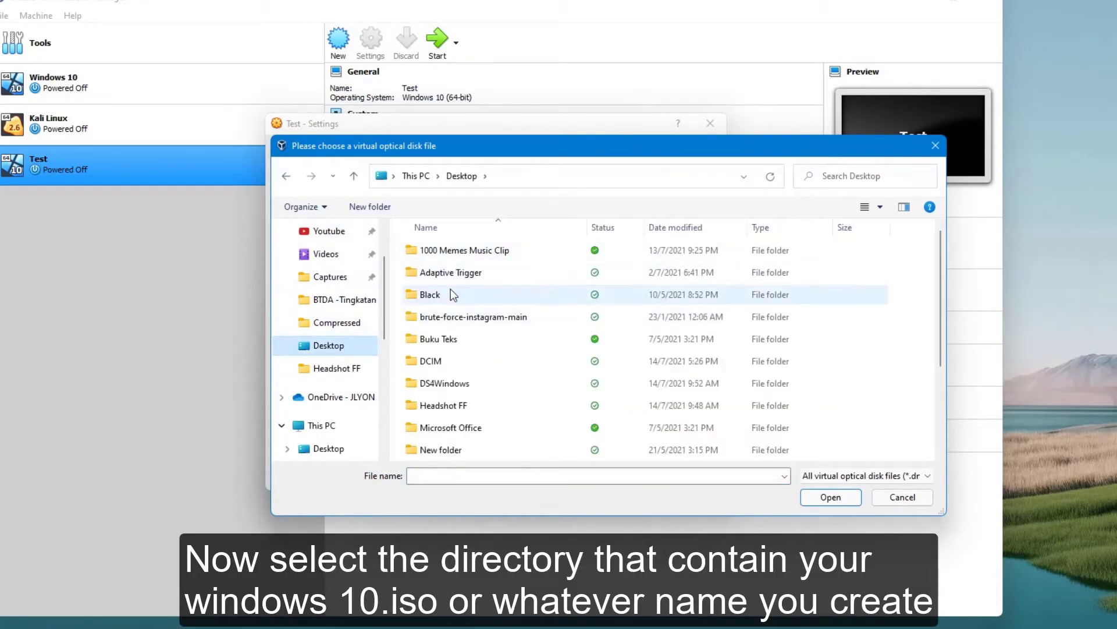
scroll(448, 294, "down", 2)
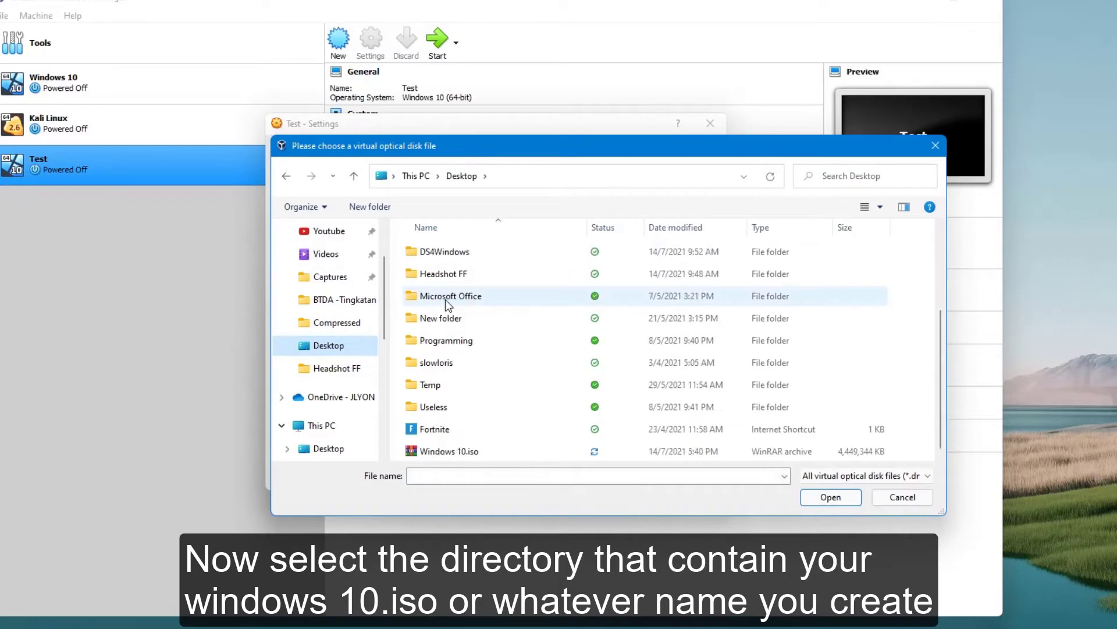
double_click(458, 451)
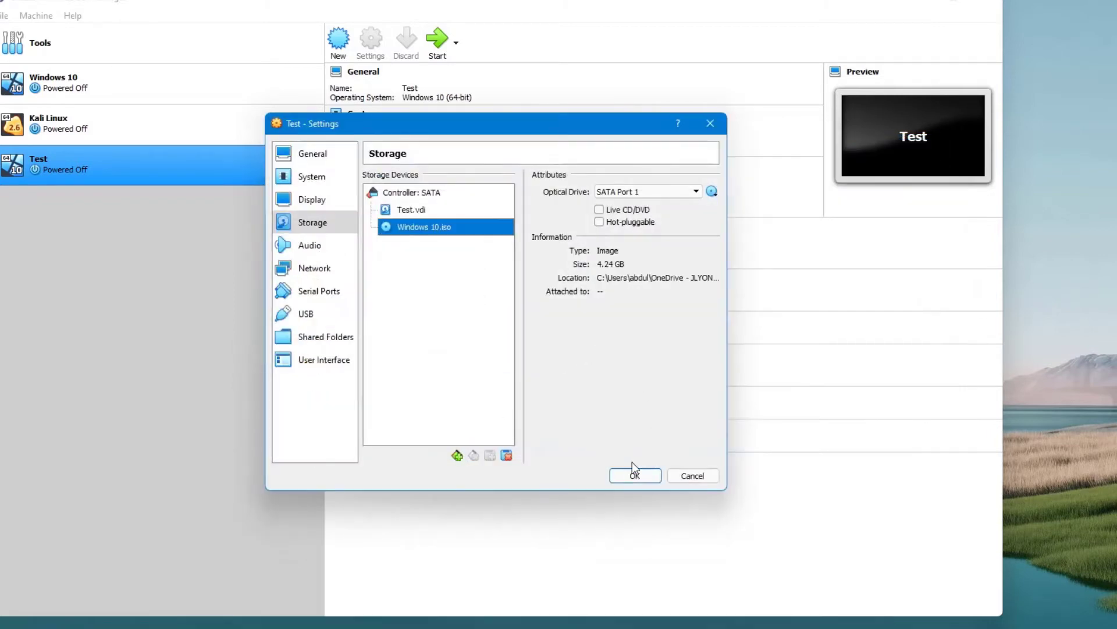
left_click(634, 472)
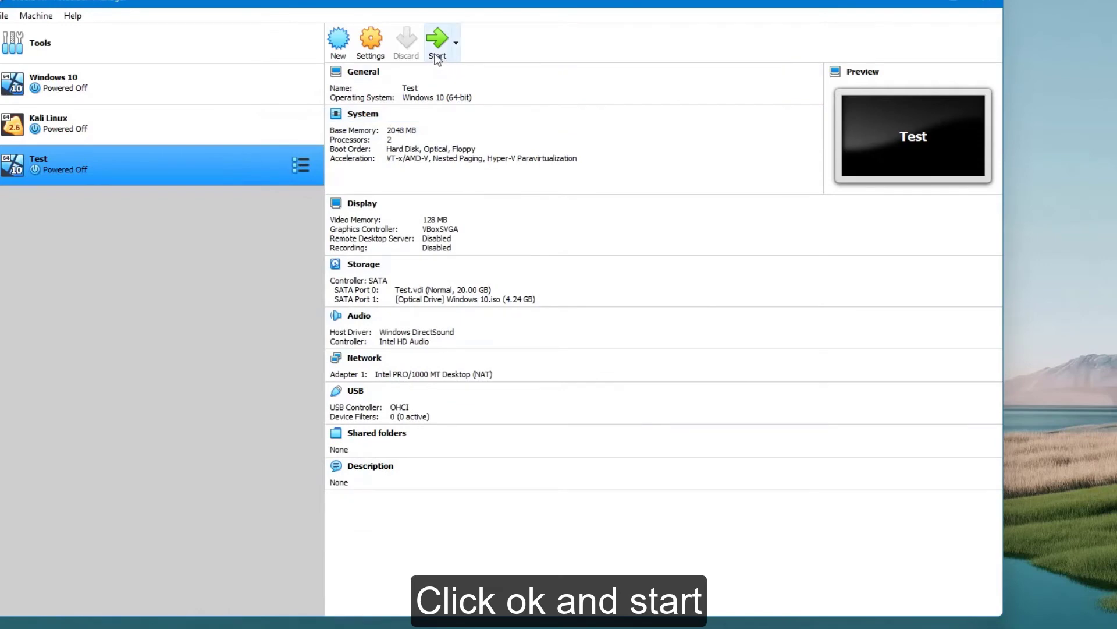
Start the Test virtual machine with Windows 10.iso as its start-up disk.
left_click(437, 52)
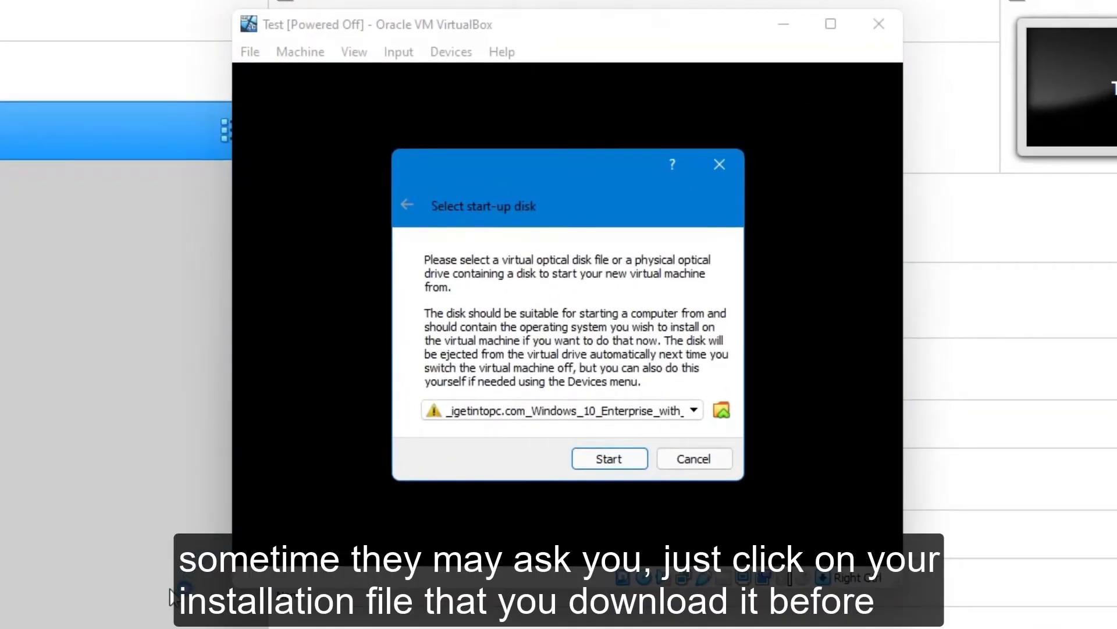
left_click(587, 412)
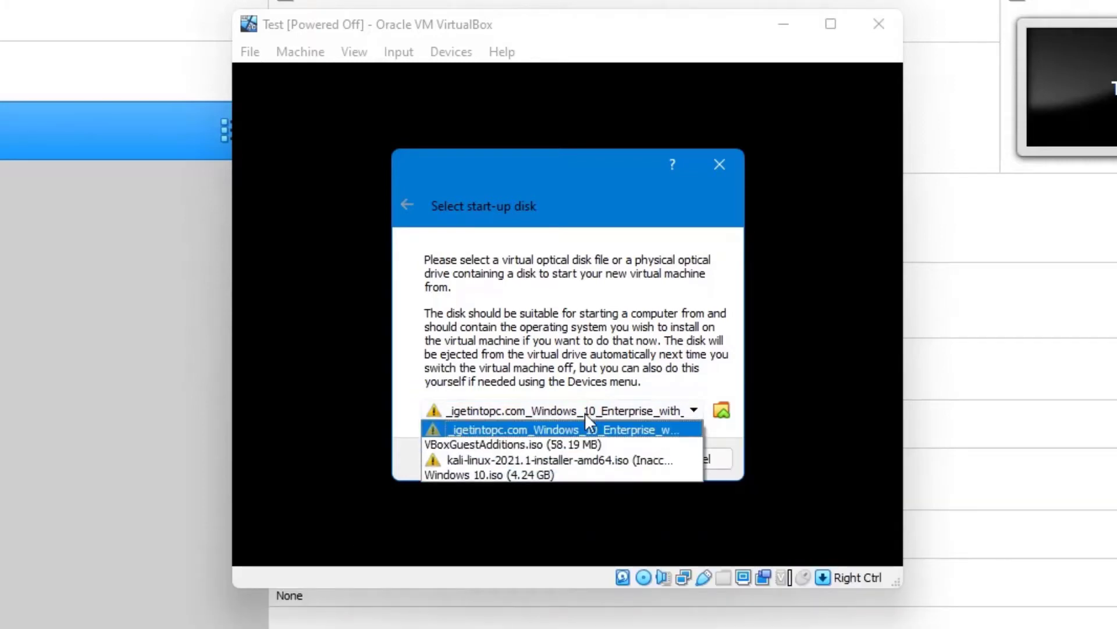
left_click(486, 475)
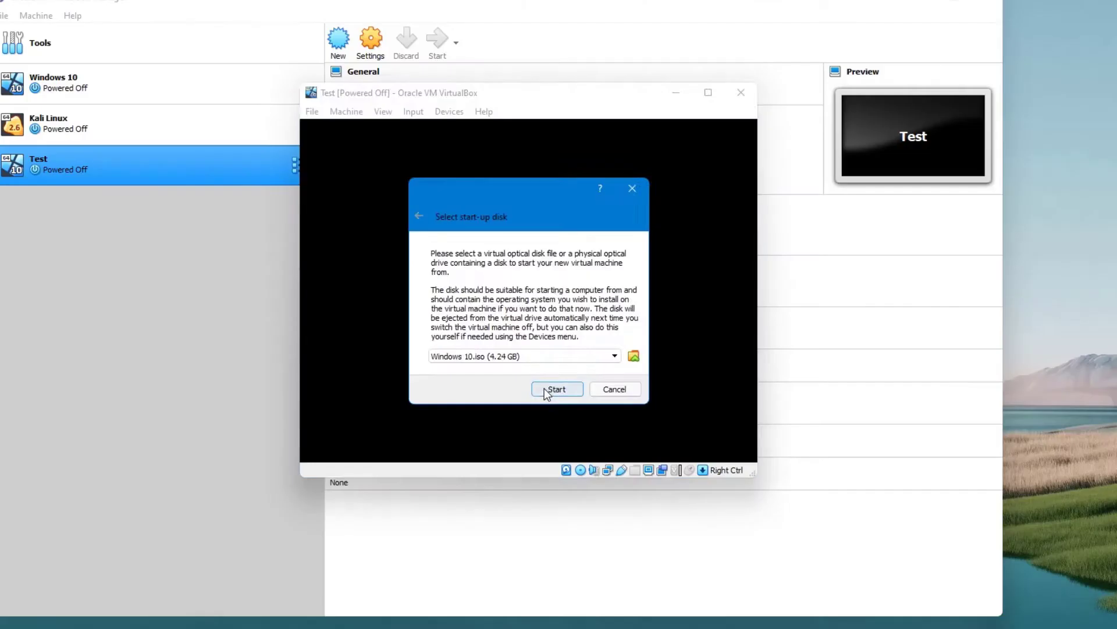
left_click(603, 455)
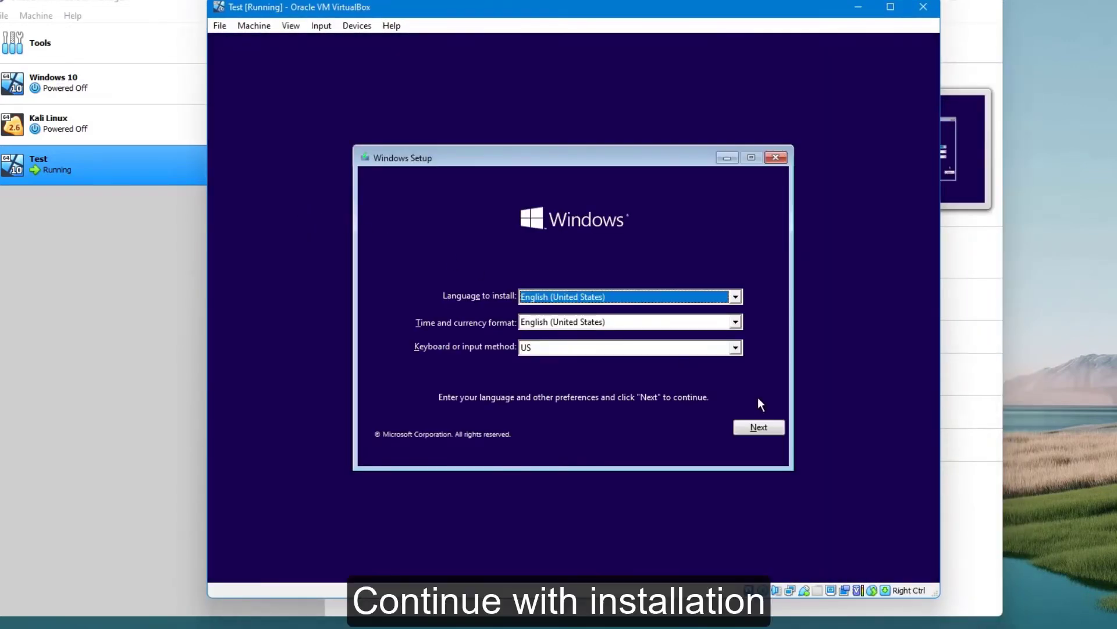
Begin the Windows installation with English (United States) and the US keyboard, choosing the Windows 10 Home edition.
left_click(745, 431)
left_click(568, 317)
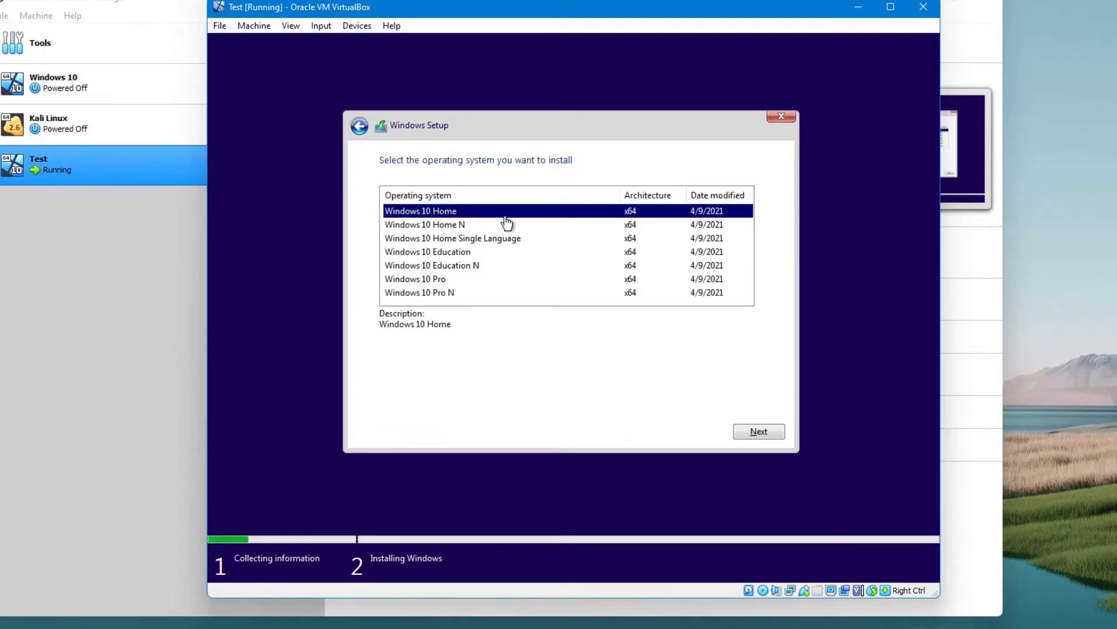
left_click(752, 435)
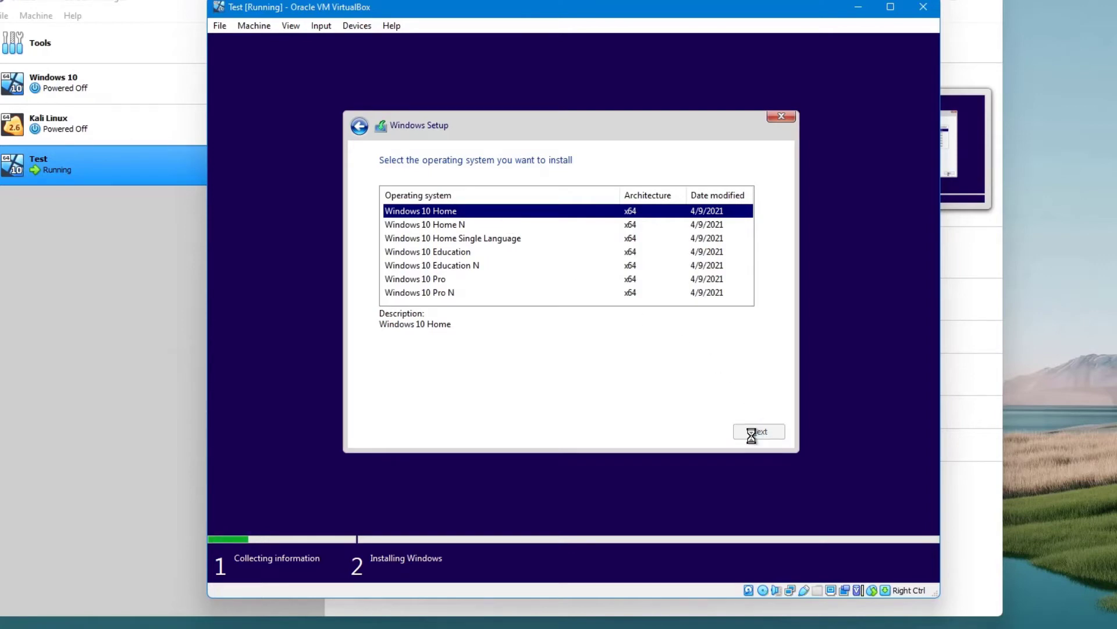
Accept the license terms and start a custom, Windows-only installation on the virtual disk.
left_click(443, 400)
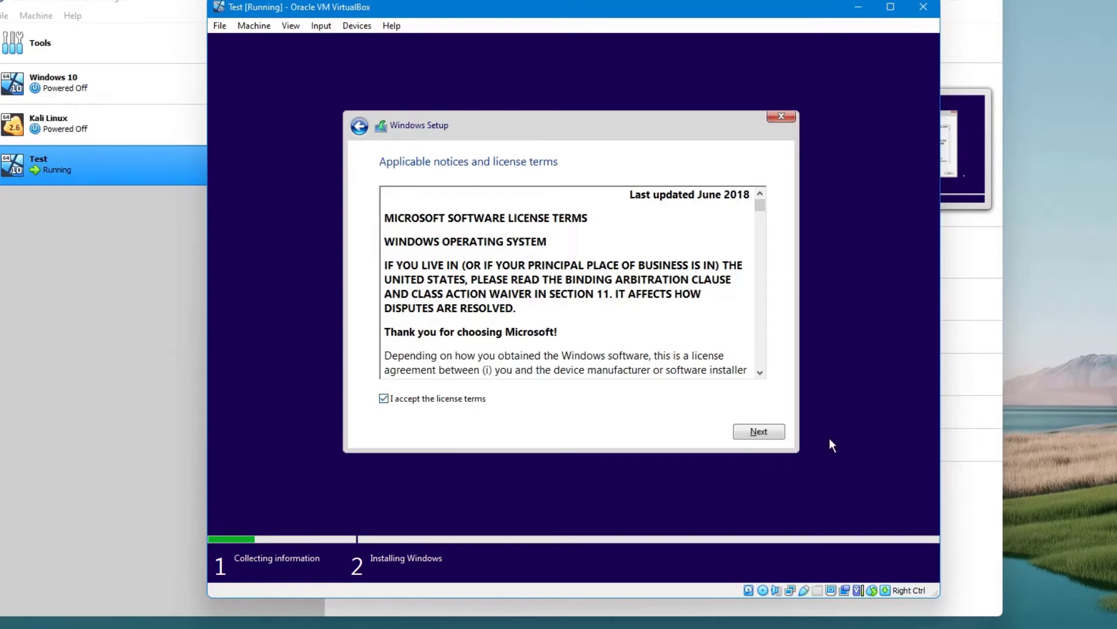
left_click(779, 433)
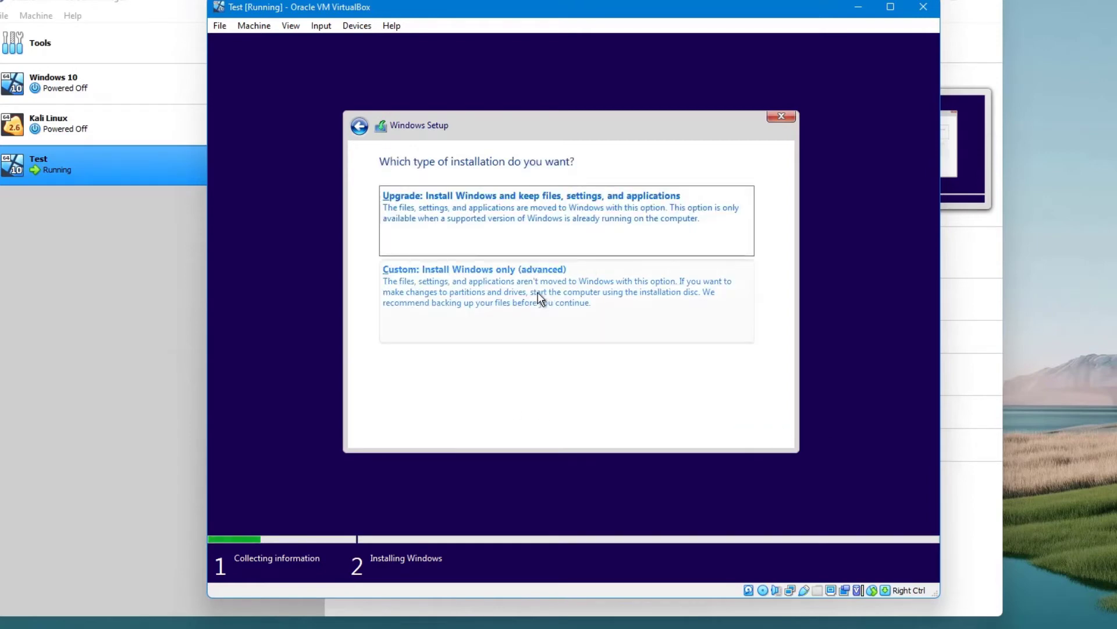
left_click(541, 298)
left_click(756, 435)
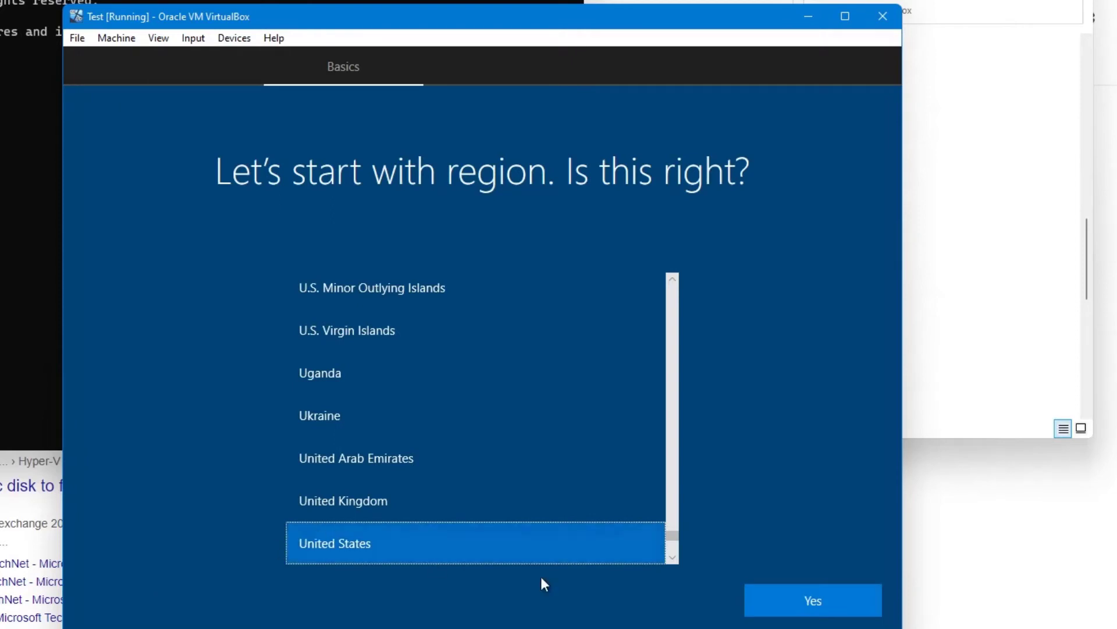
Confirm United States as the region and US as the keyboard layout, without adding a second layout.
left_click(822, 602)
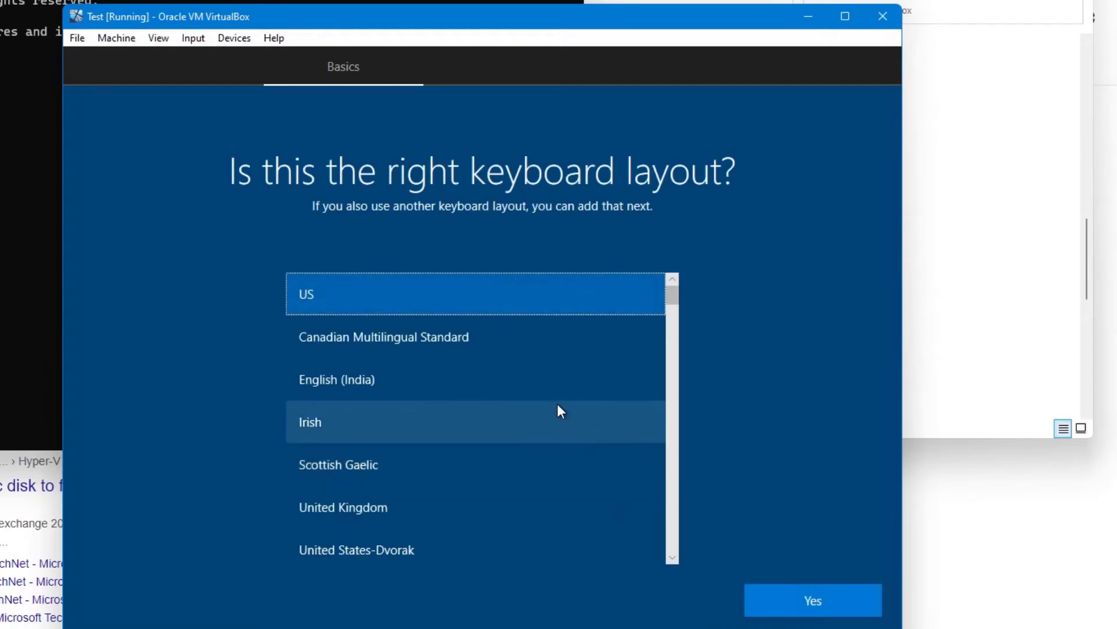
left_click(760, 605)
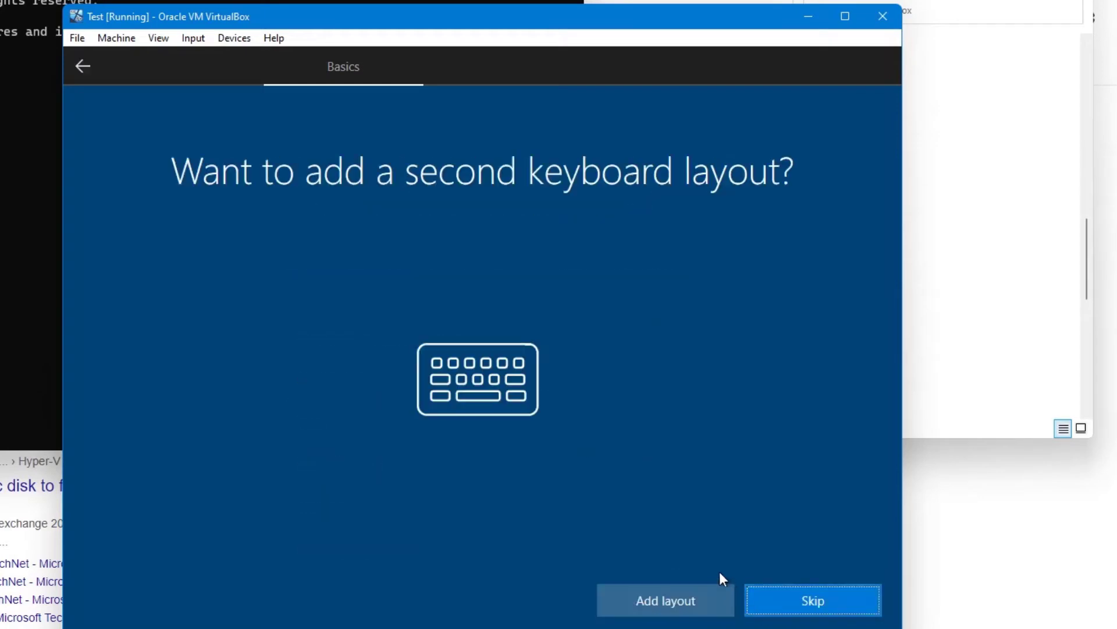
left_click(779, 598)
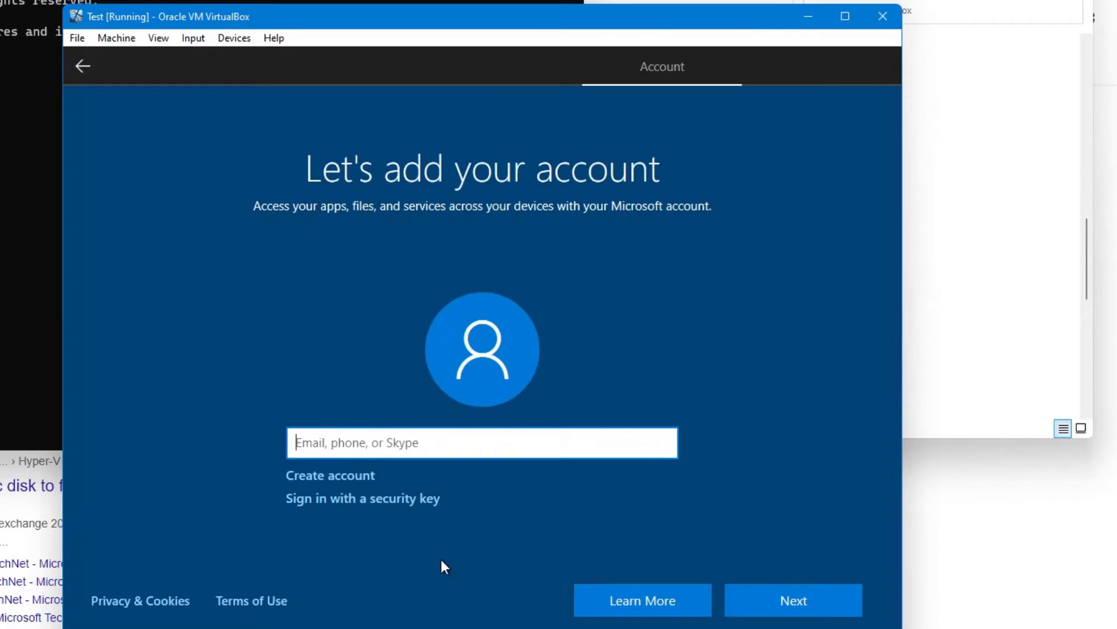
Examine the options for creating a Microsoft account by email or phone number and for signing in with a security key.
left_click(317, 475)
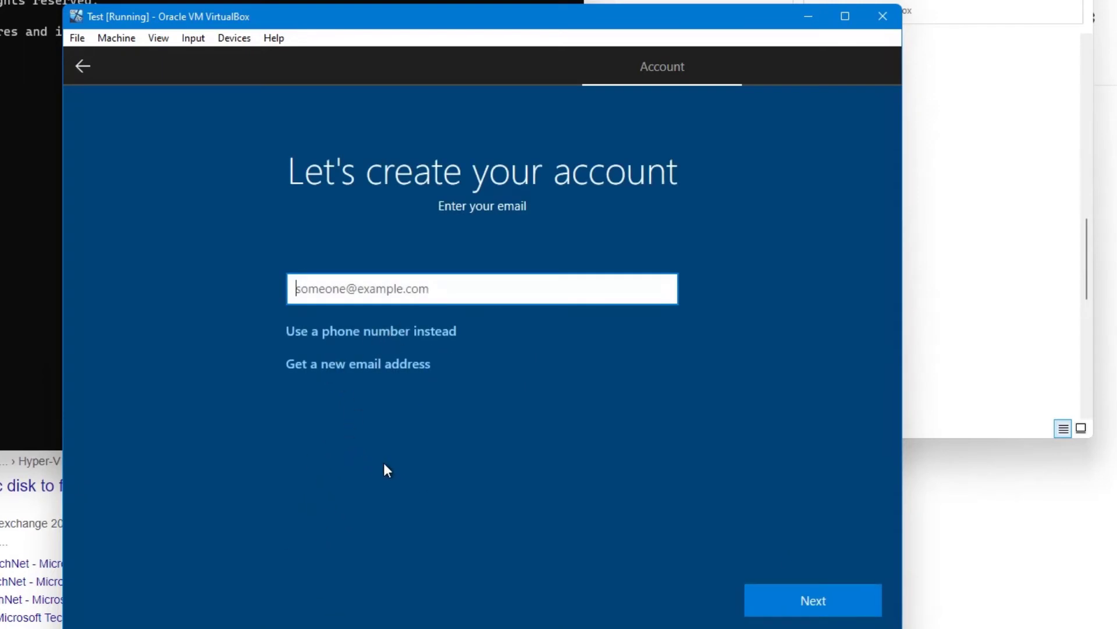
left_click(98, 65)
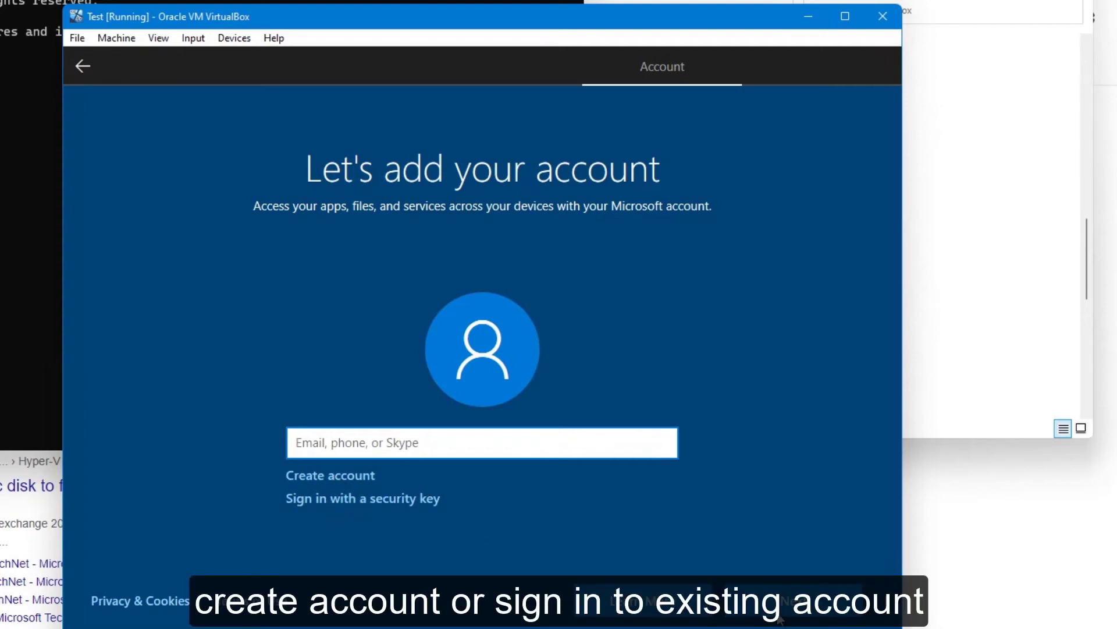
left_click(374, 498)
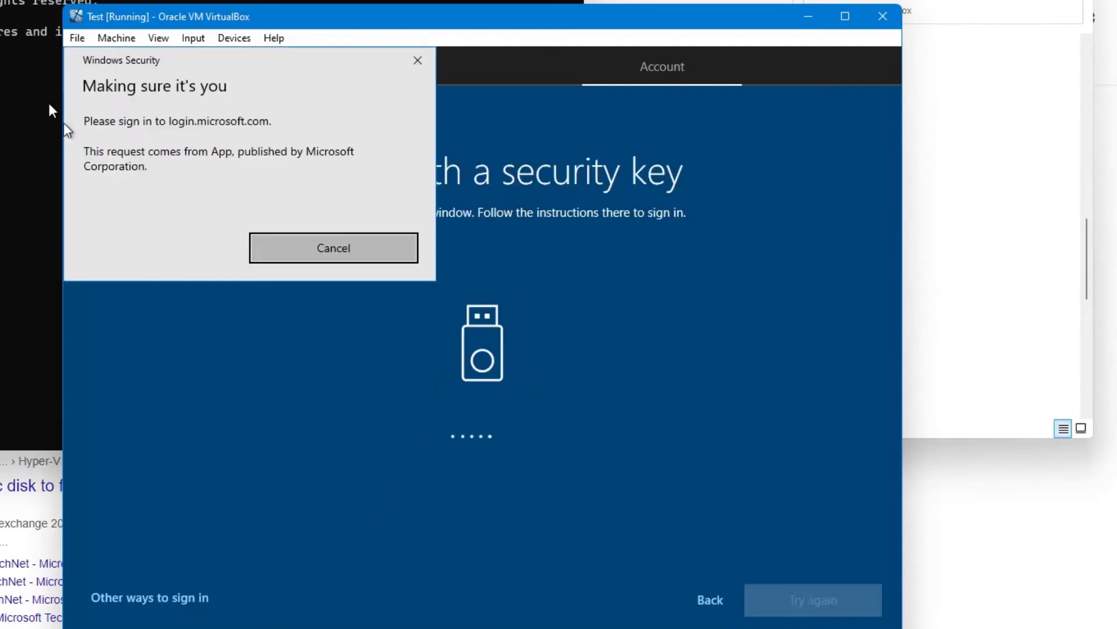
left_click(418, 62)
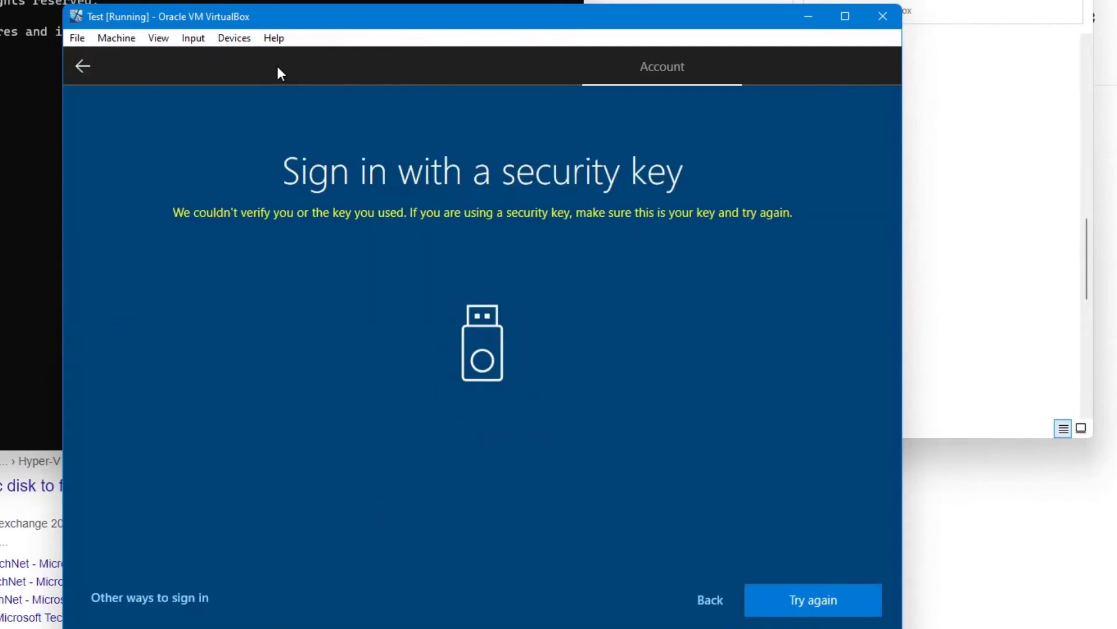
left_click(74, 55)
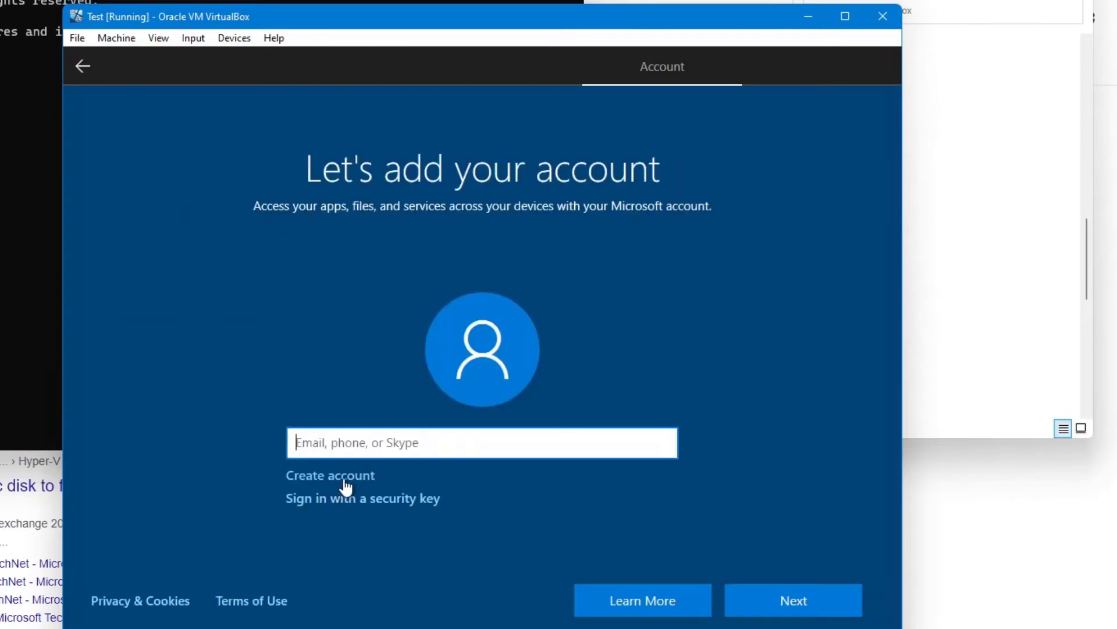
left_click(346, 483)
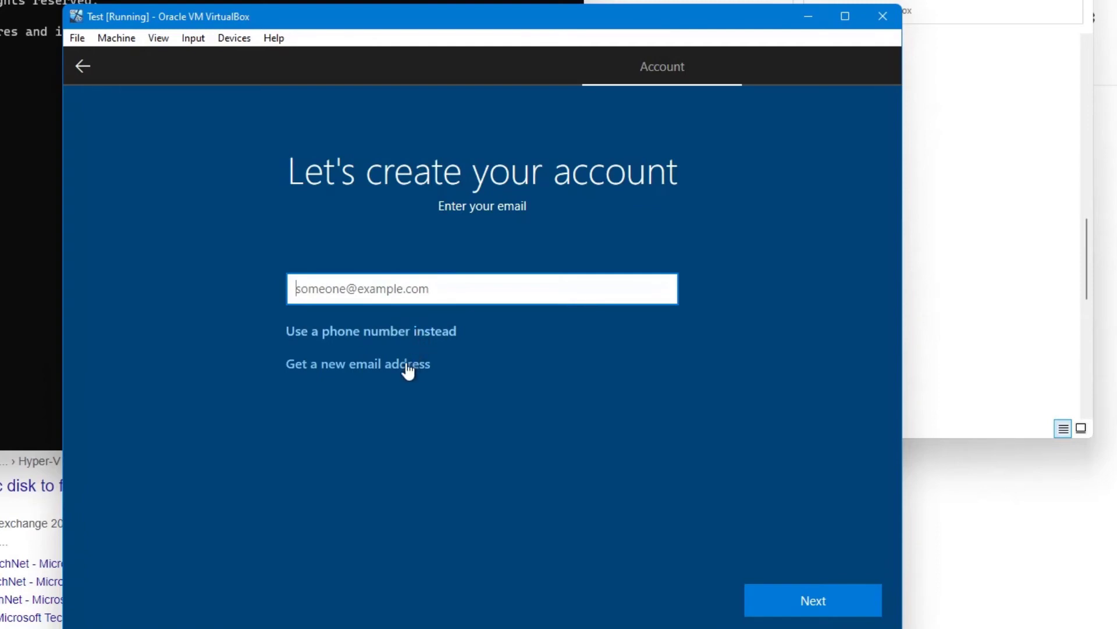
left_click(430, 333)
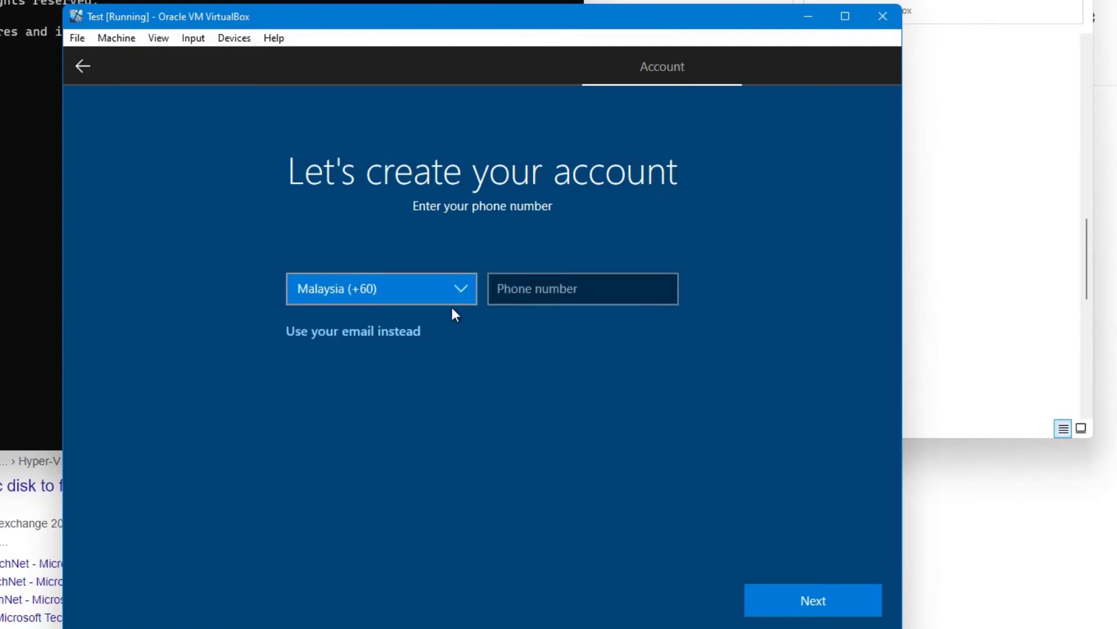
left_click(82, 67)
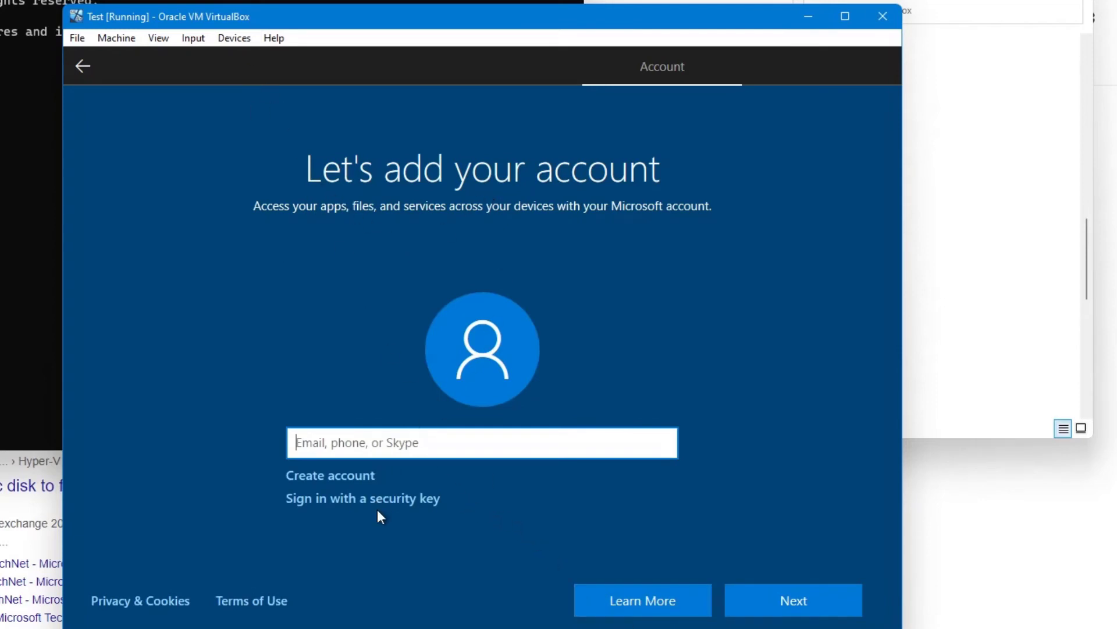
Create a new Microsoft account with an Outlook e-mail address and account password, opting out of product information, tips and offers.
left_click(330, 475)
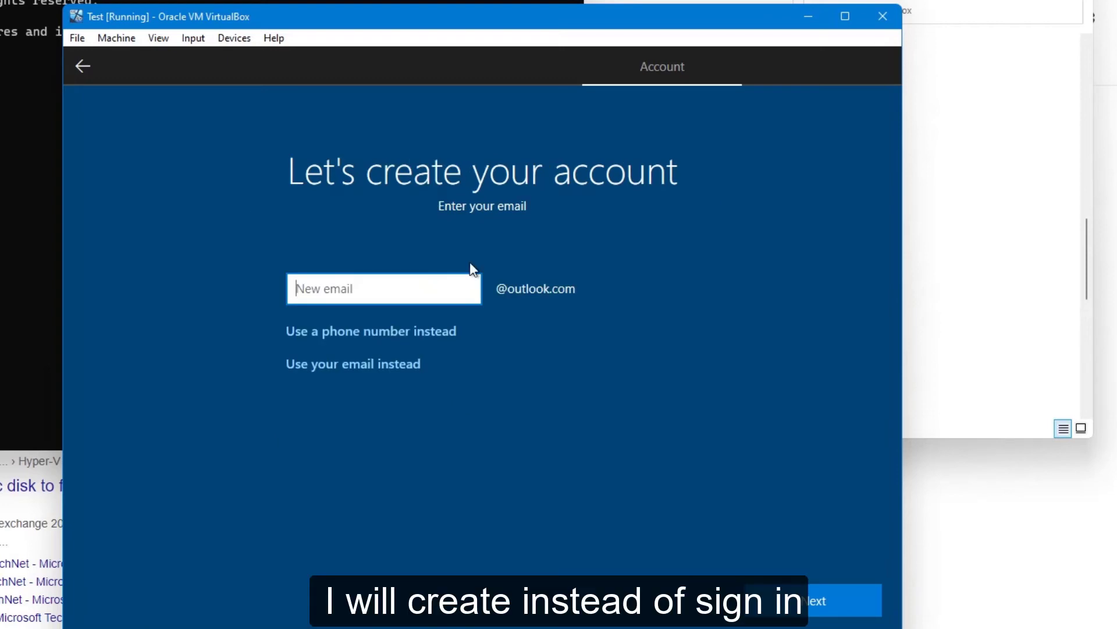
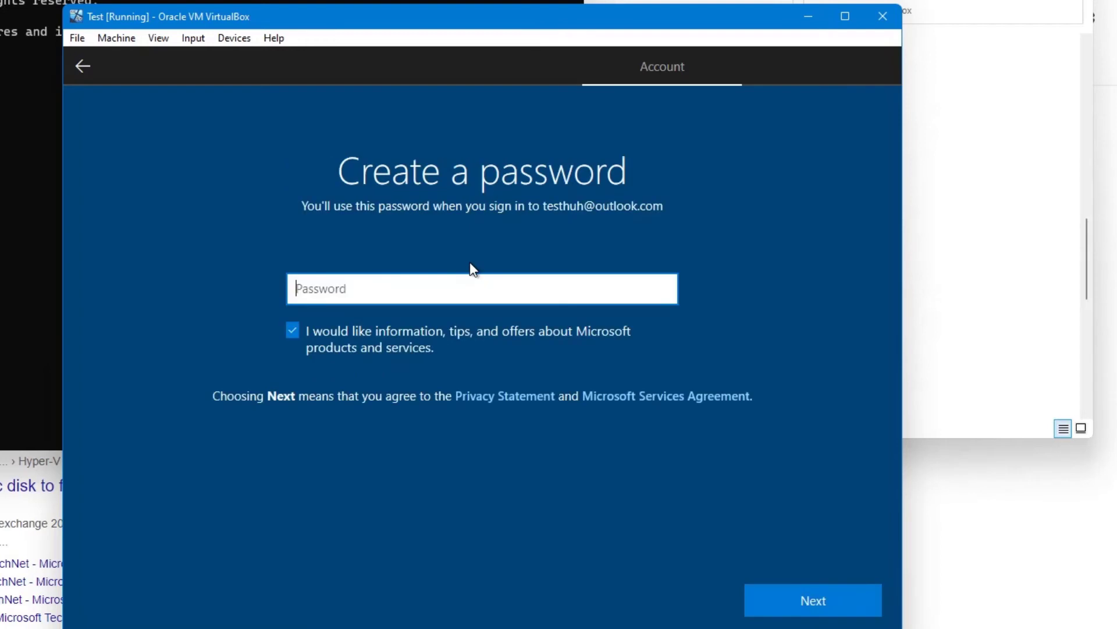
type("*********")
left_click(323, 329)
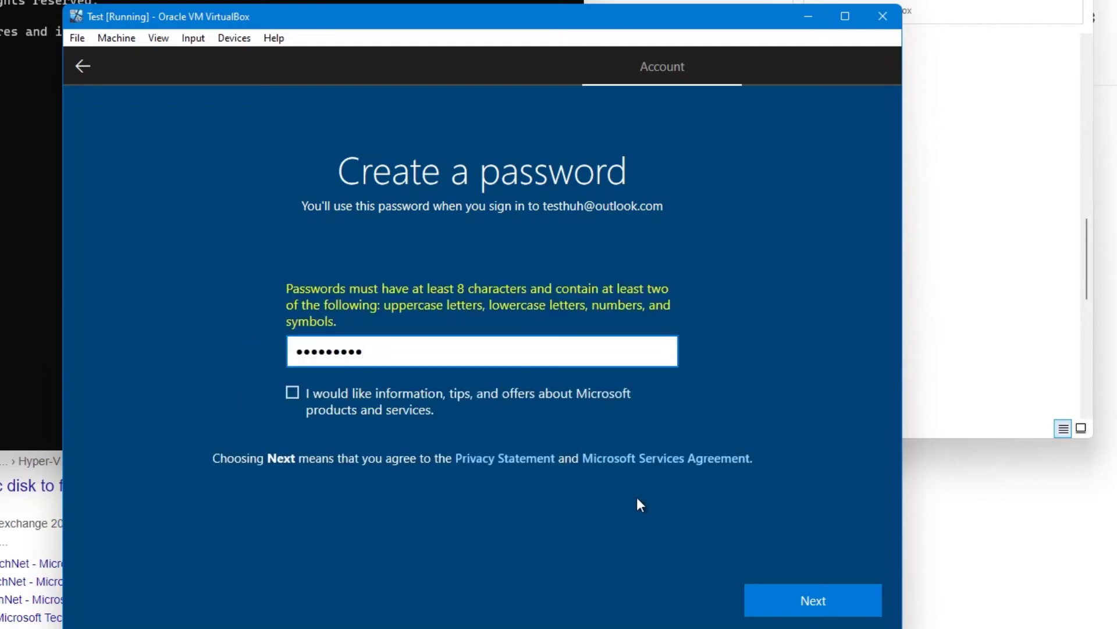
type("**")
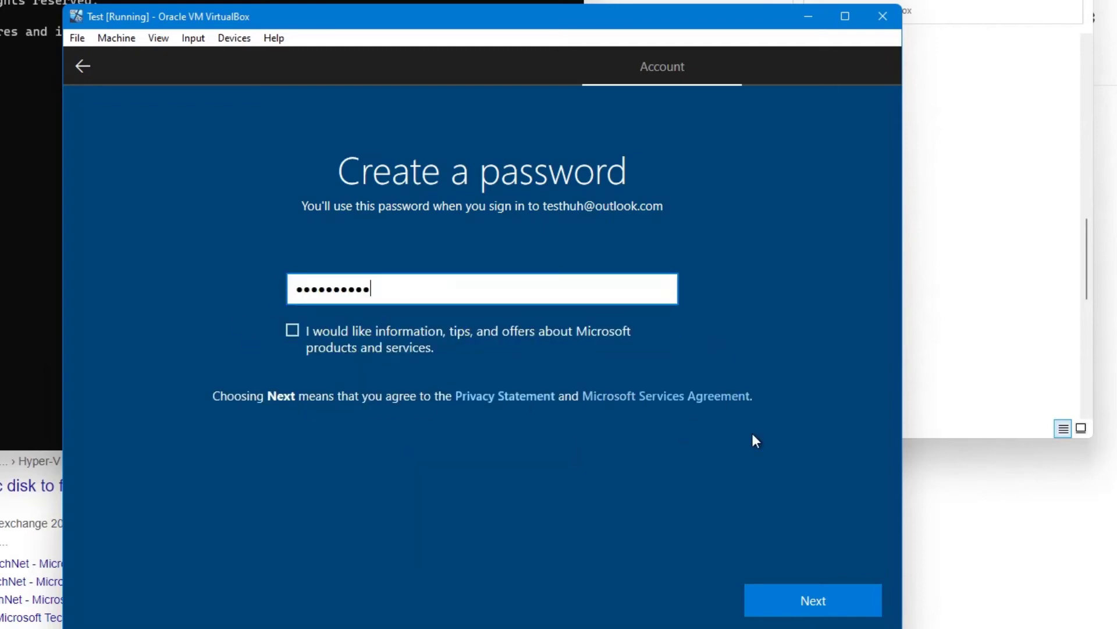
left_click(814, 596)
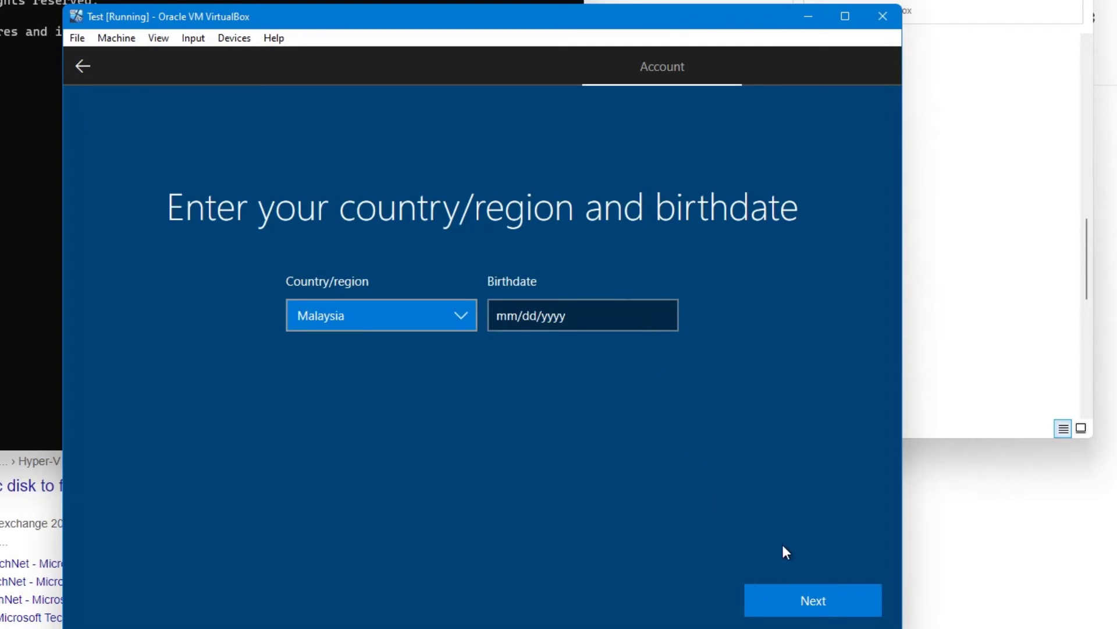
left_click(805, 594)
left_click(620, 342)
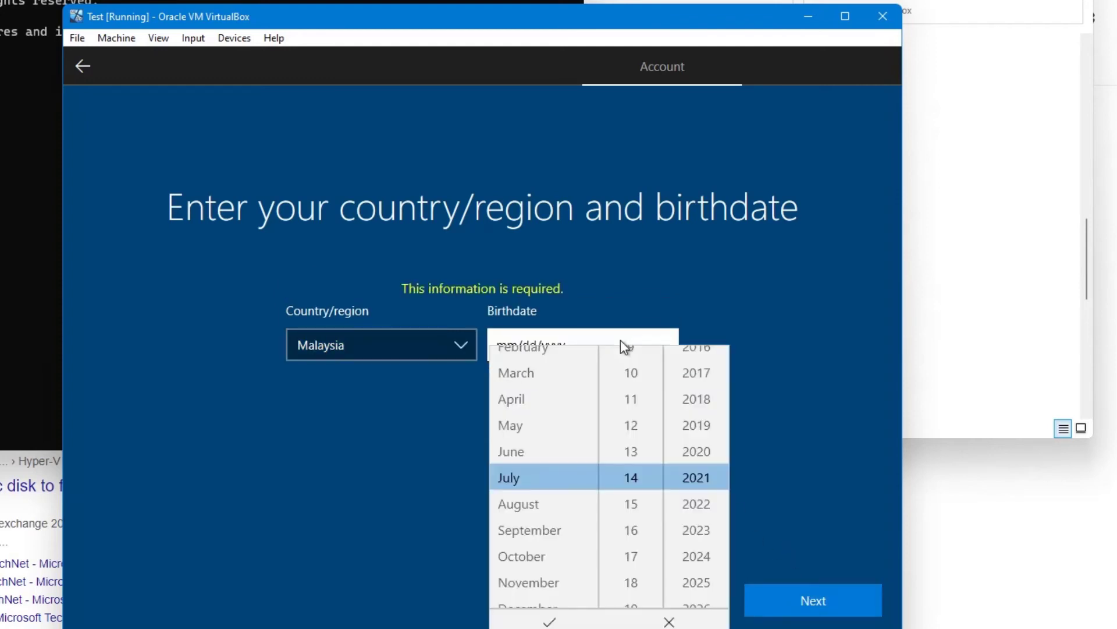
scroll(681, 414, "down", 2)
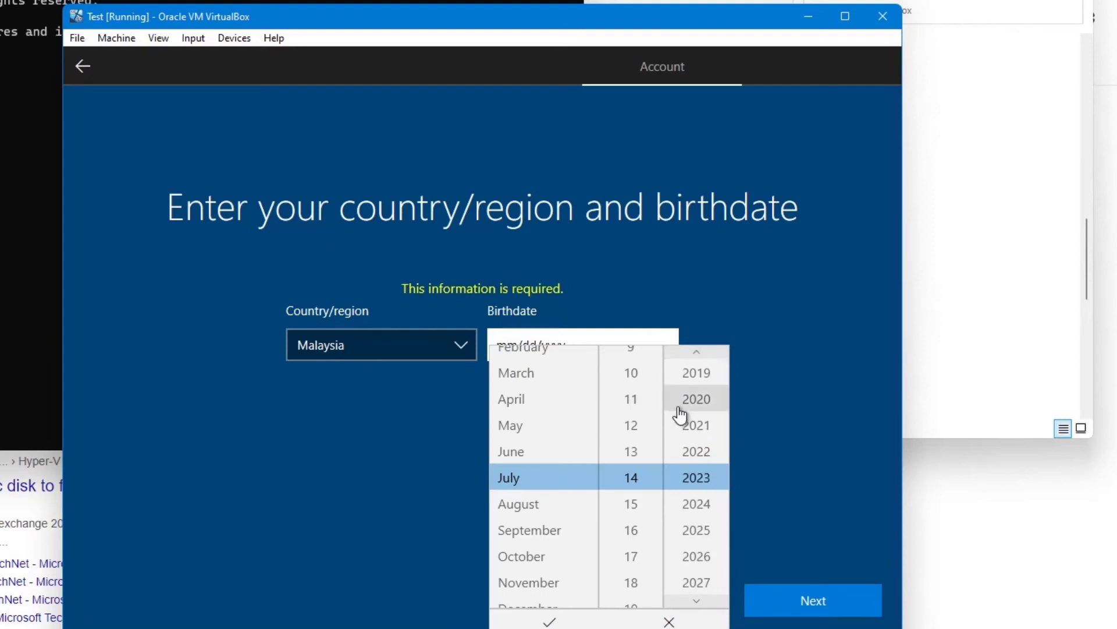
scroll(681, 414, "up", 7)
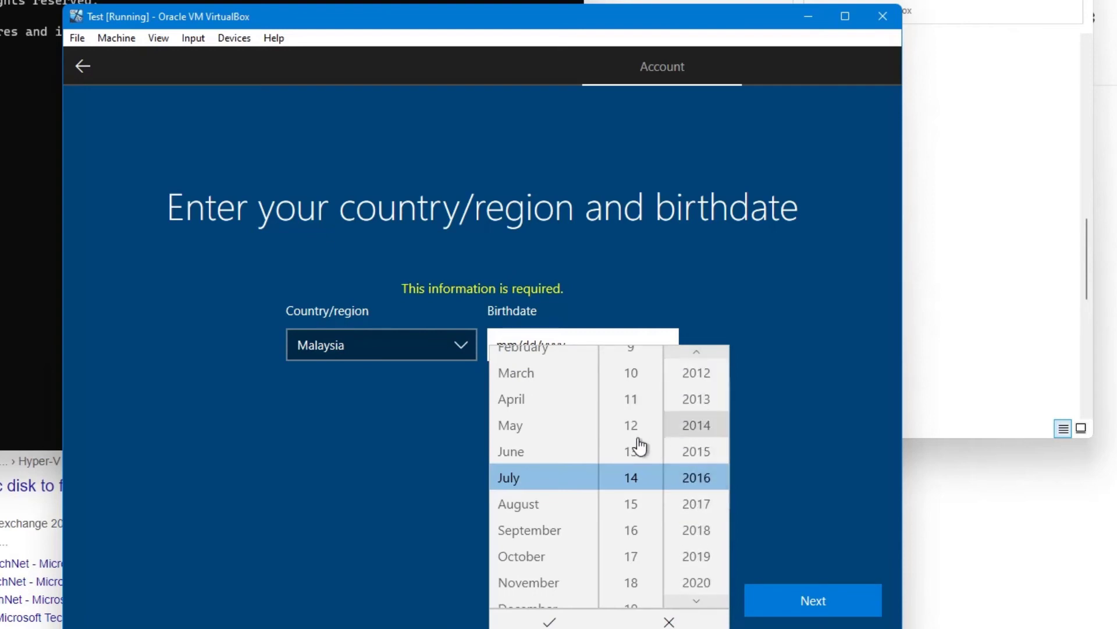
scroll(618, 452, "up", 1)
scroll(574, 453, "up", 1)
left_click(798, 596)
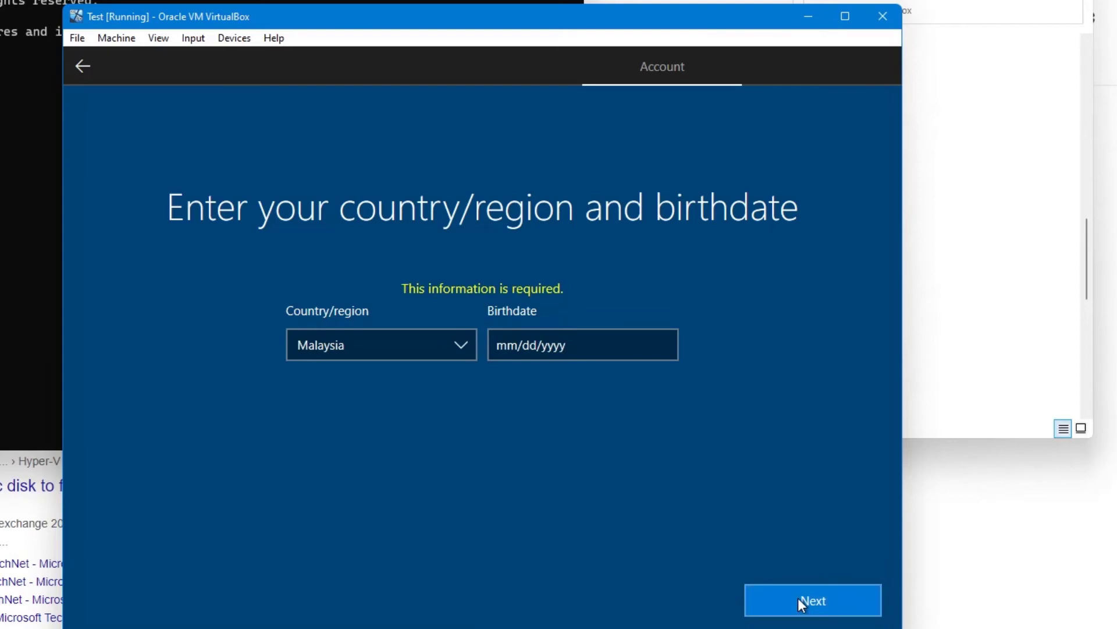
Enter a valid birthdate for the new account, keep Malaysia as the country, and continue.
left_click(538, 340)
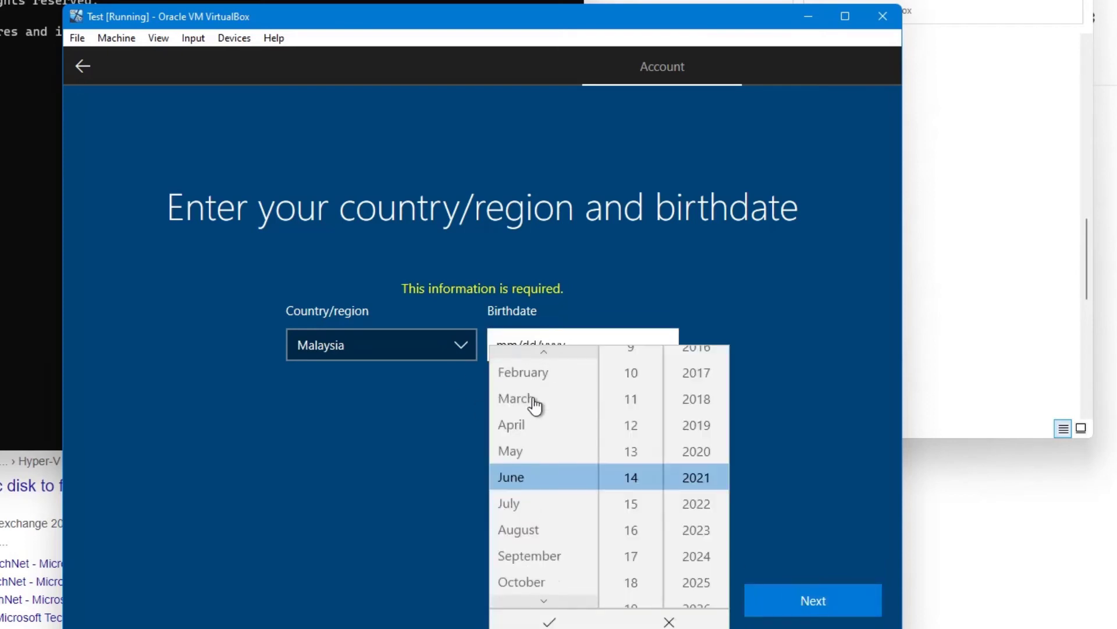
left_click(534, 401)
left_click(535, 401)
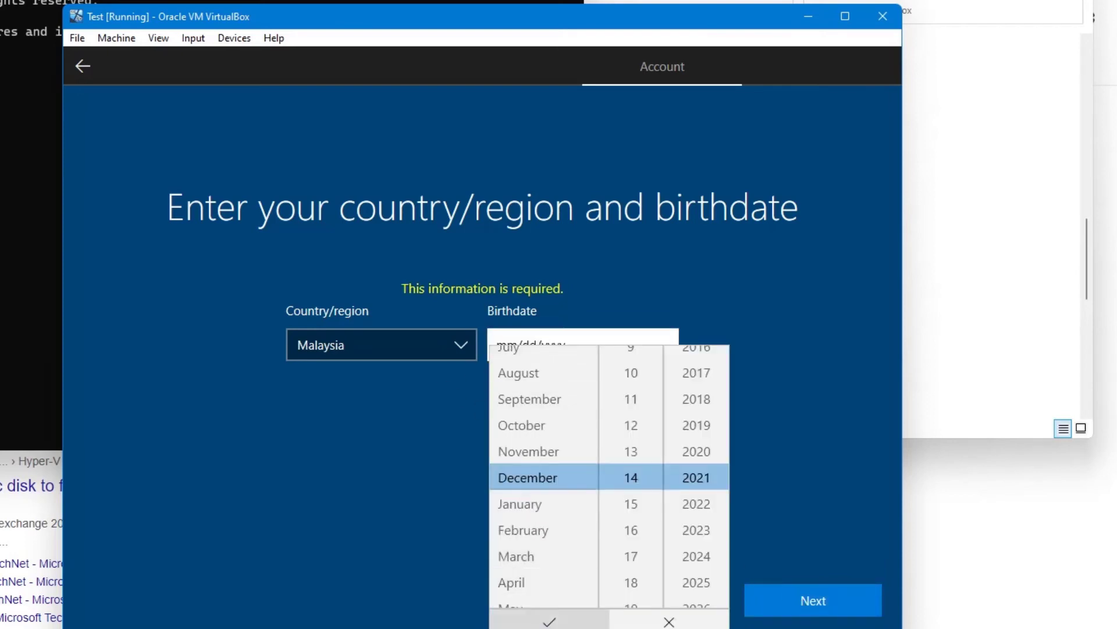
left_click(549, 621)
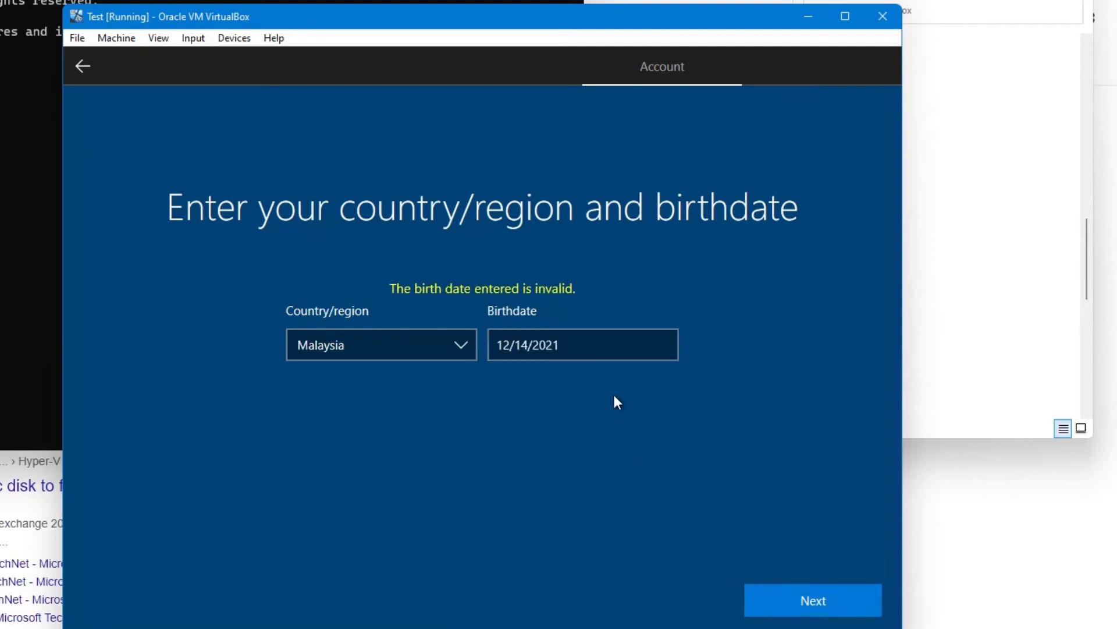
left_click(623, 358)
left_click(638, 428)
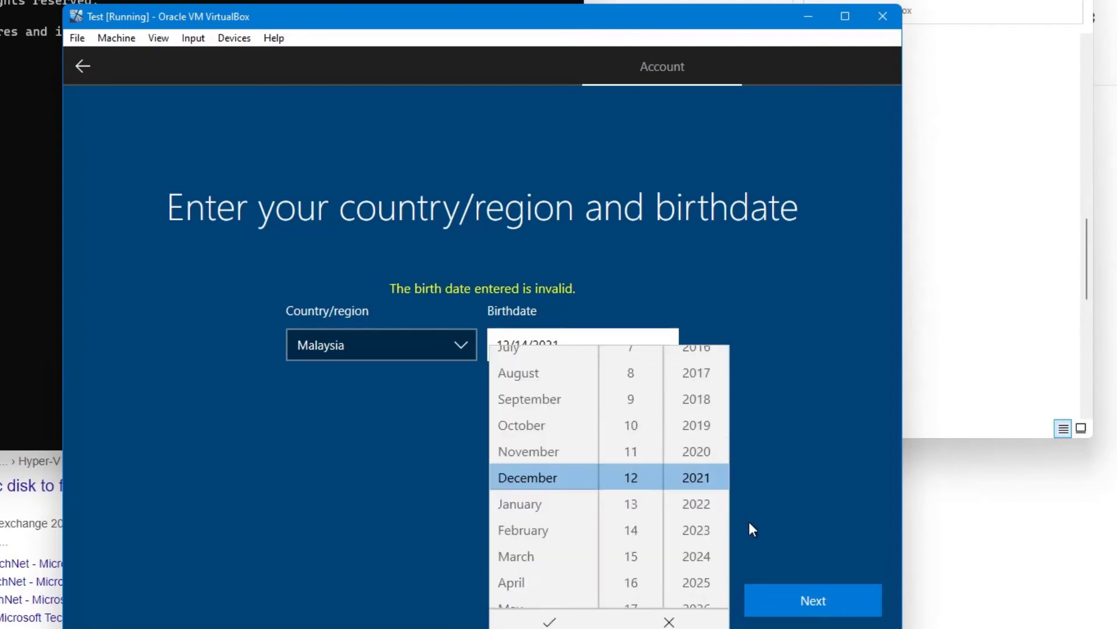
left_click(781, 596)
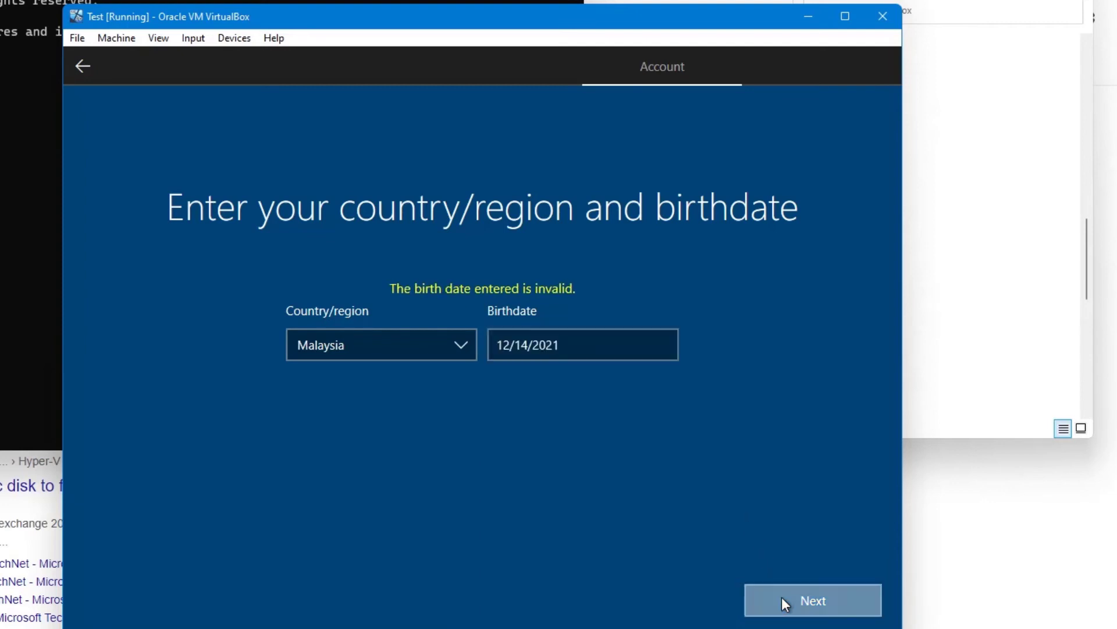
left_click(617, 352)
scroll(686, 407, "up", 2)
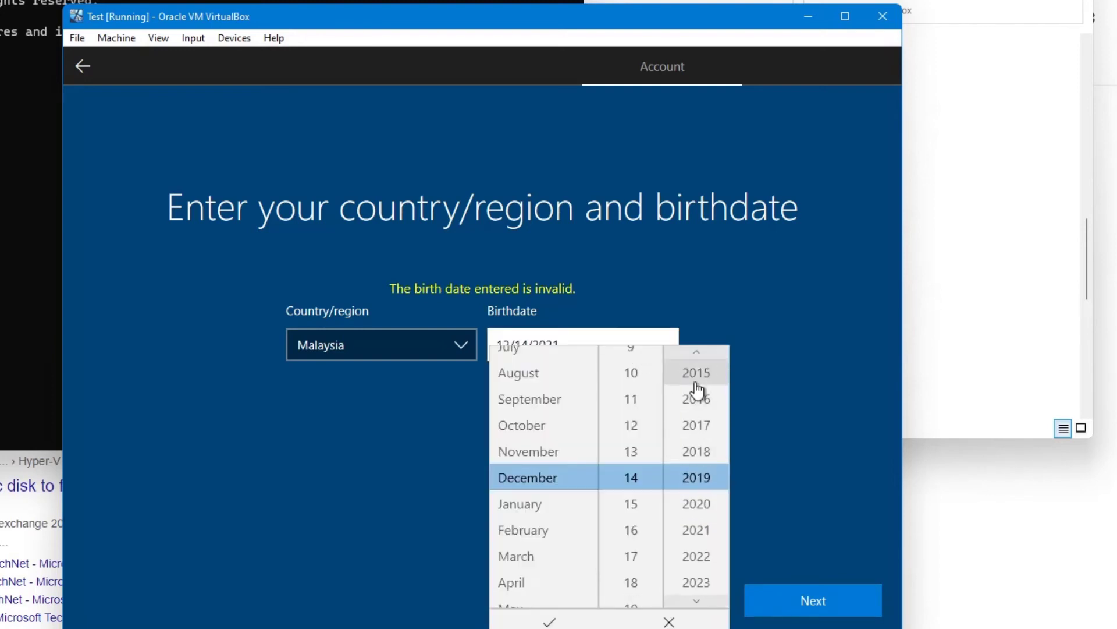
scroll(699, 390, "up", 7)
left_click(587, 621)
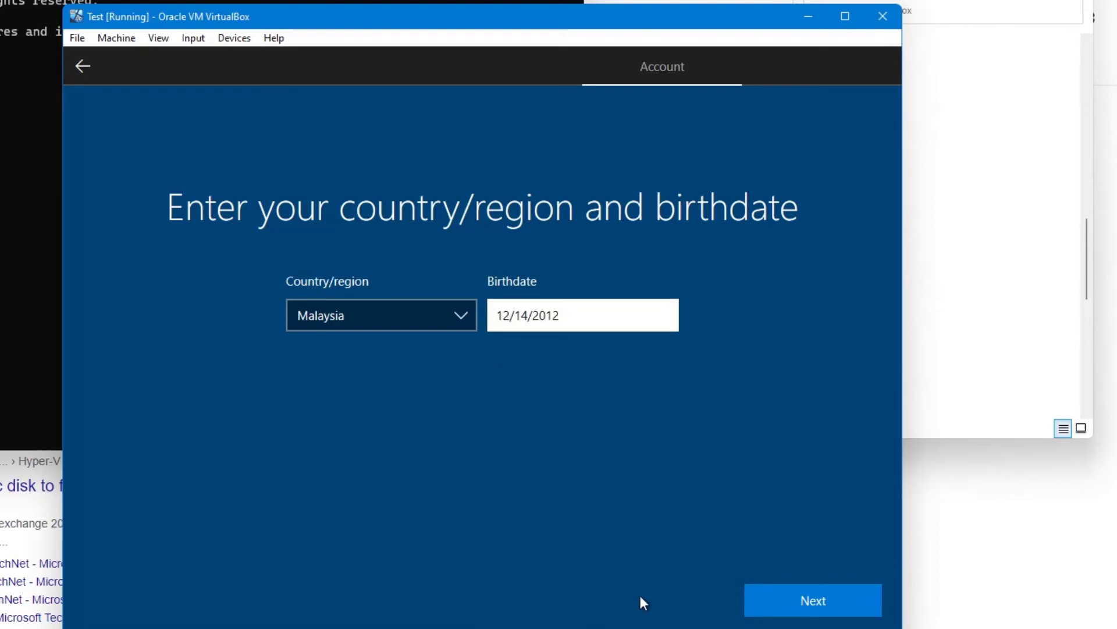
left_click(777, 600)
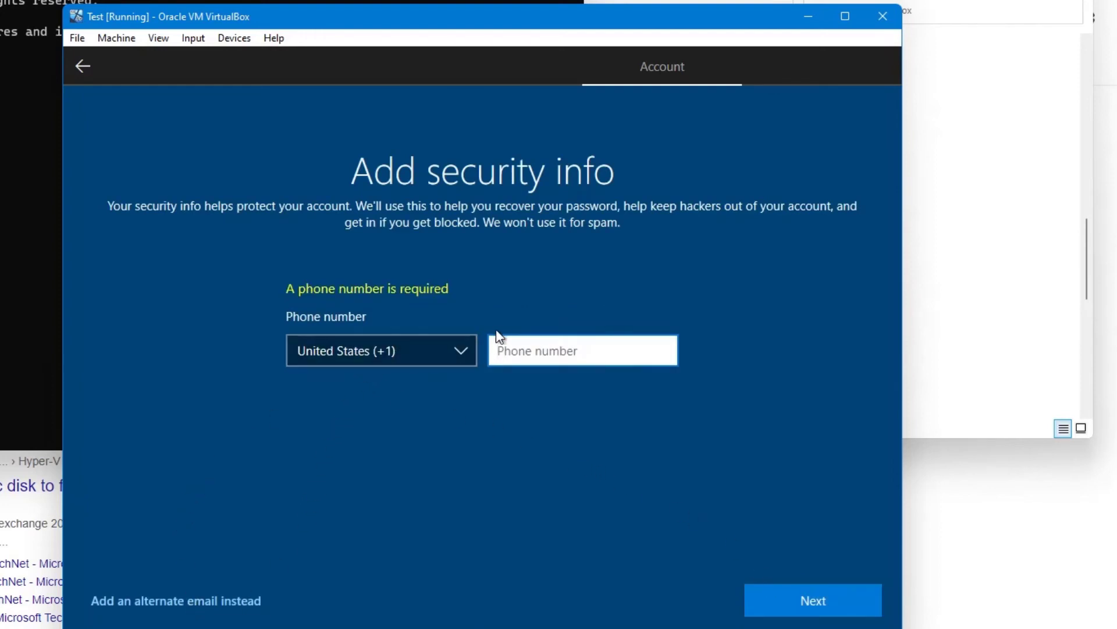
Set the security phone's country code to United Kingdom (+44), enter the phone number and continue.
left_click(448, 348)
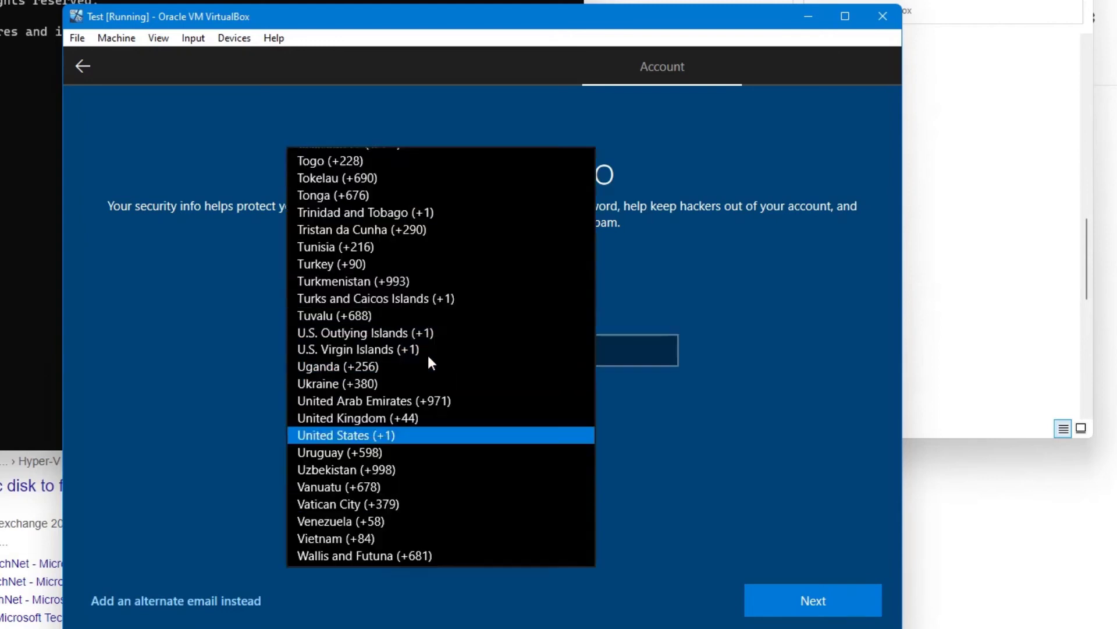
left_click(422, 362)
left_click(391, 348)
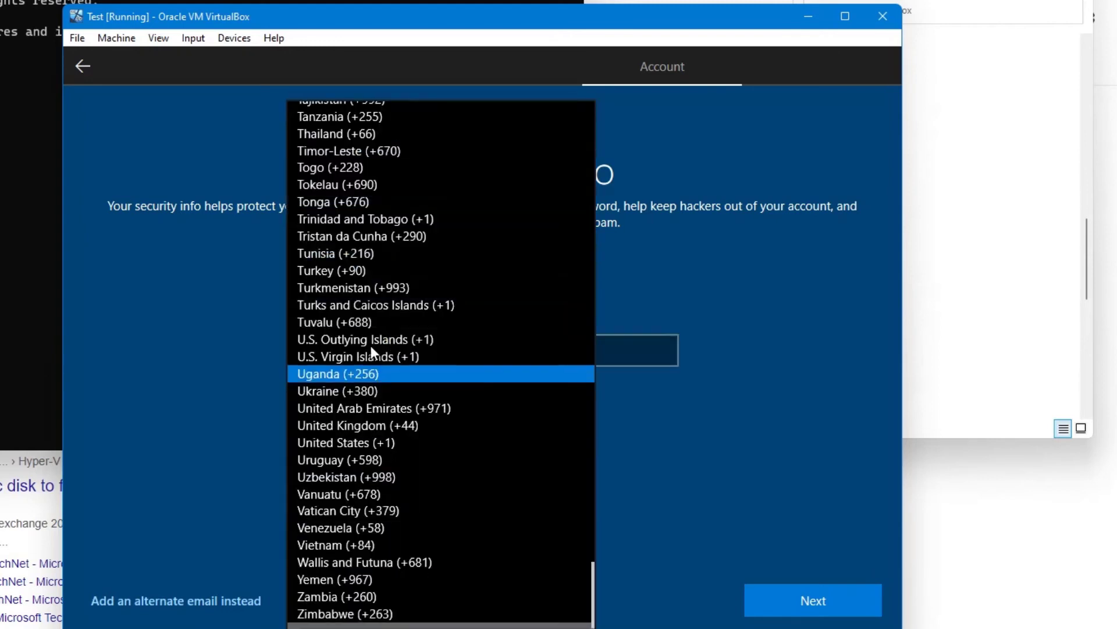
left_click(413, 425)
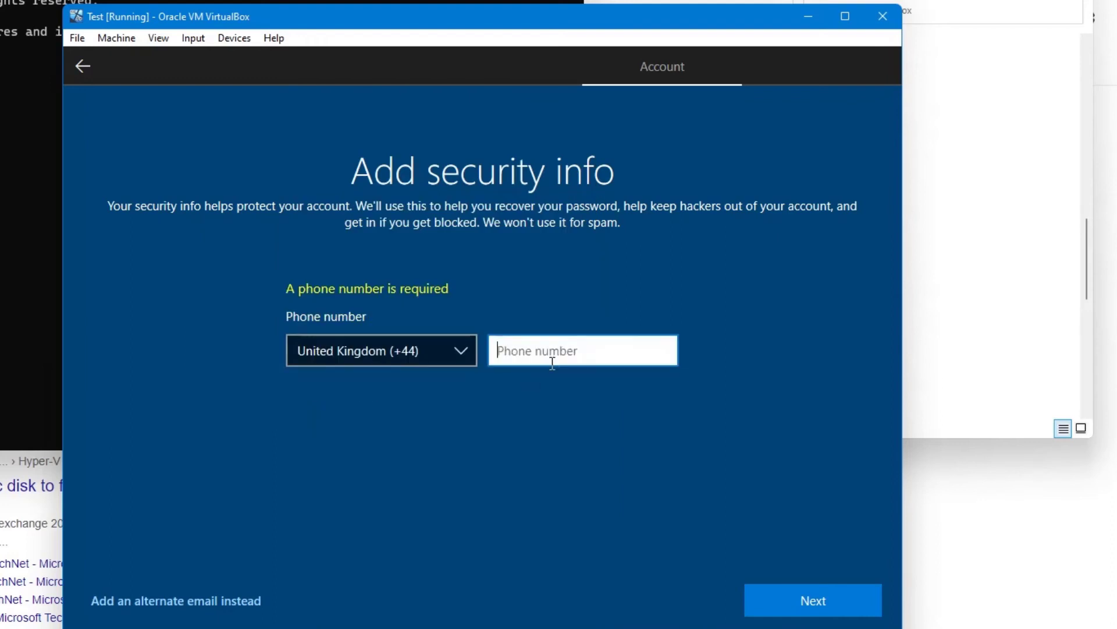
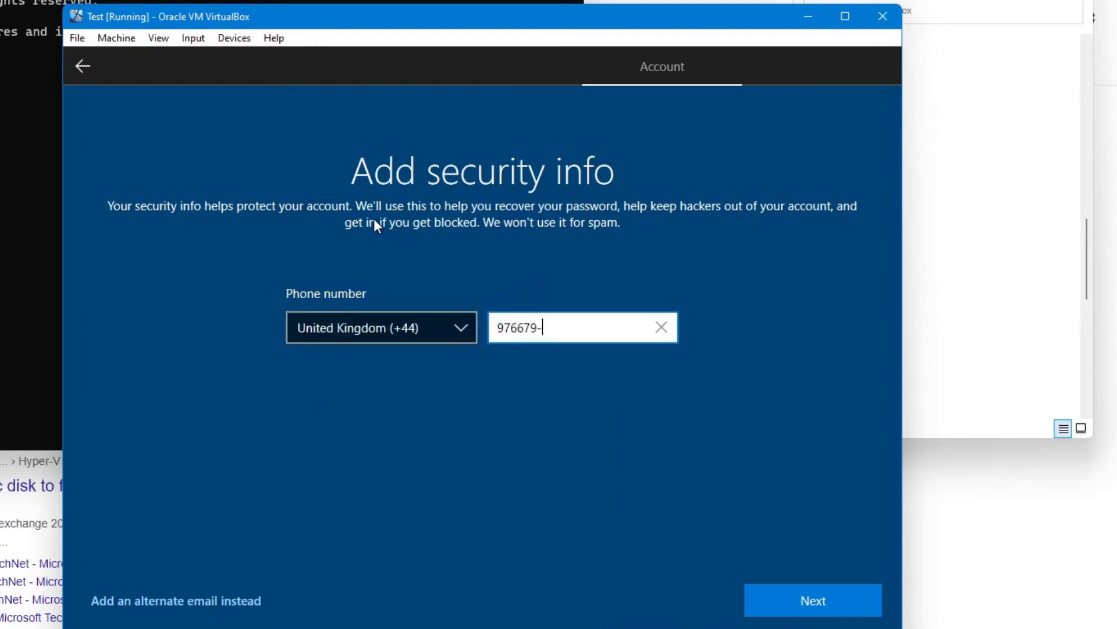
left_click(771, 610)
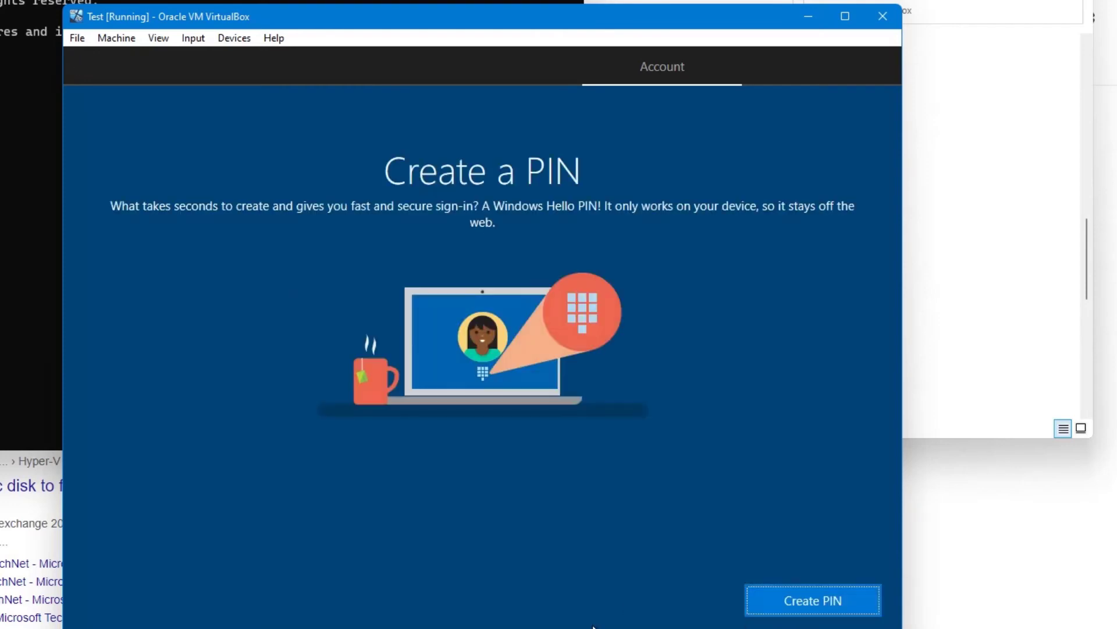
Set up the required Windows Hello PIN for the account.
left_click(768, 599)
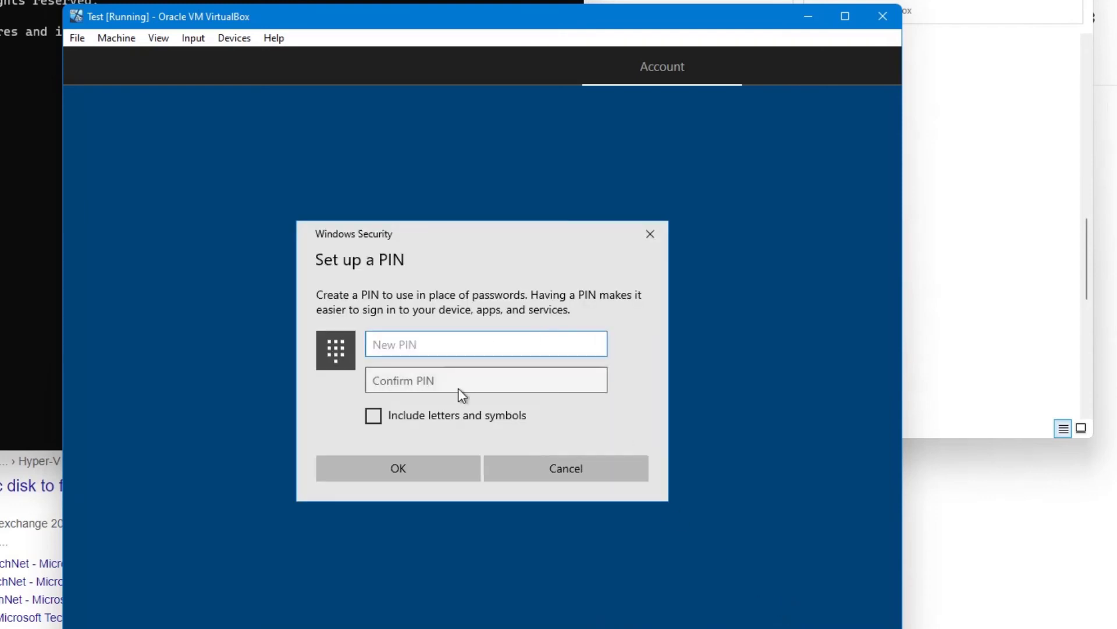
left_click(651, 234)
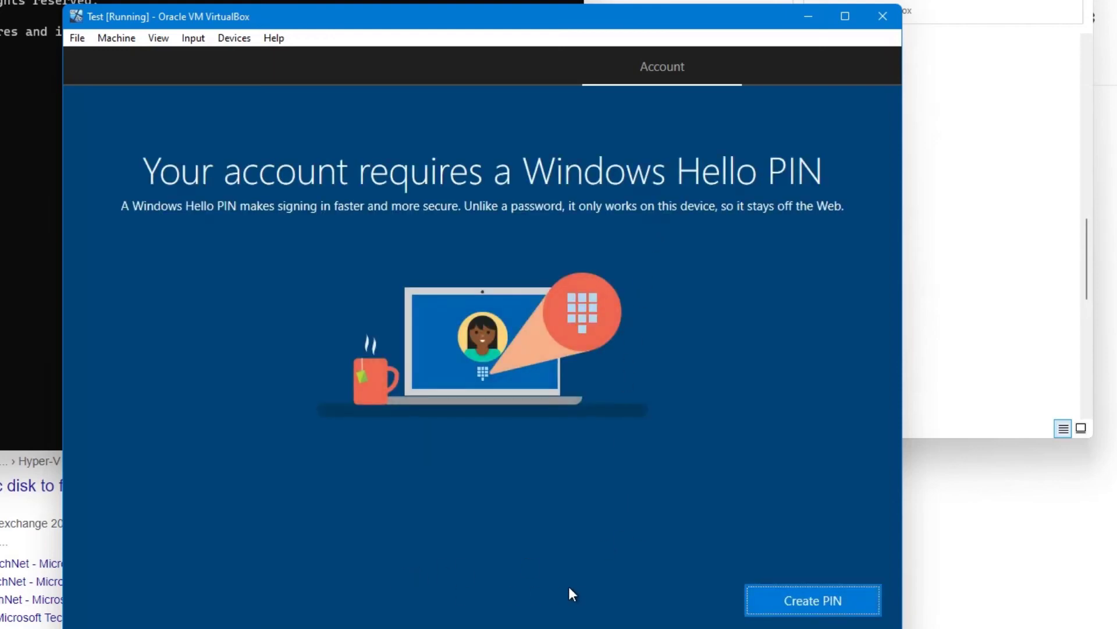
key("Return")
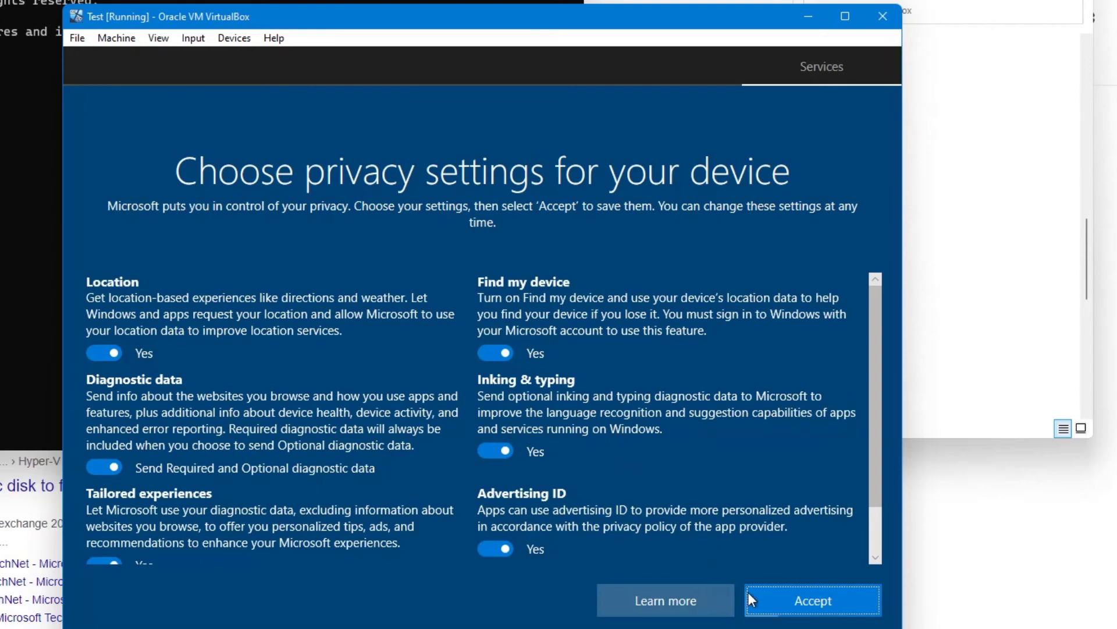
Accept the default privacy settings, continue through the remaining service screens and accept Cortana.
left_click(797, 610)
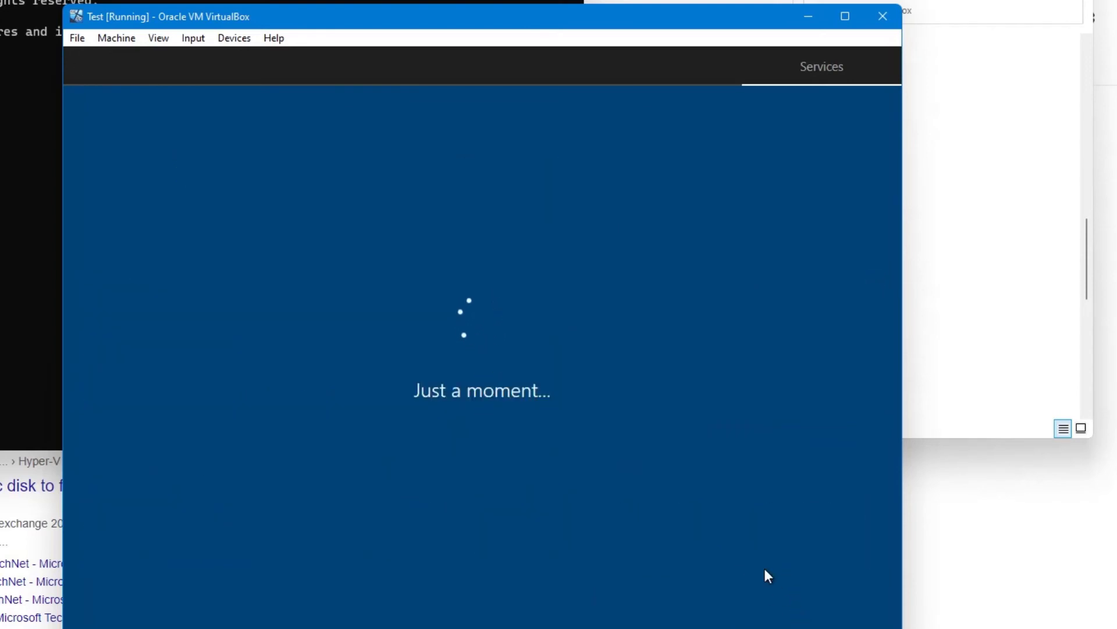
left_click(811, 597)
left_click(761, 607)
left_click(668, 609)
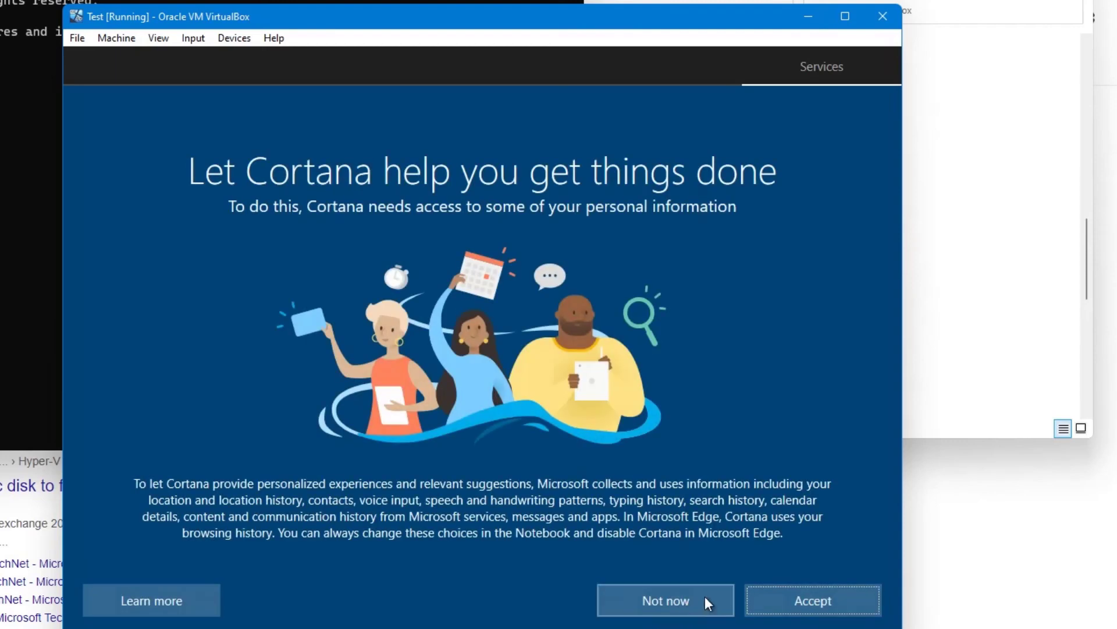
left_click(809, 590)
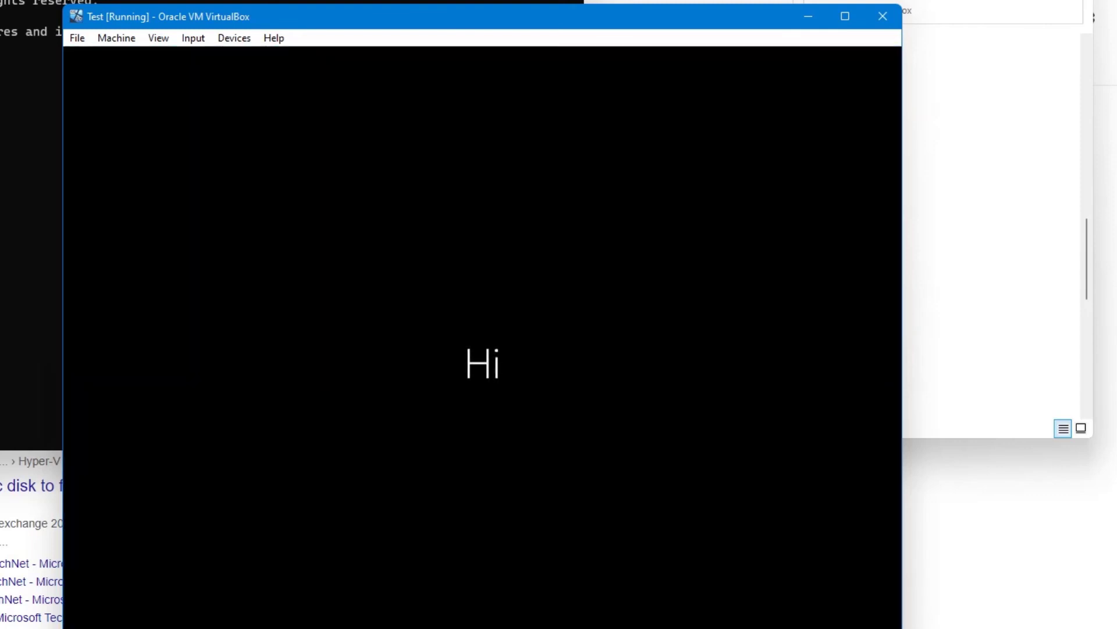
Maximize the virtual machine window, clearing the Microsoft Edge suggestion, and insert the Guest Additions CD image.
left_click(845, 16)
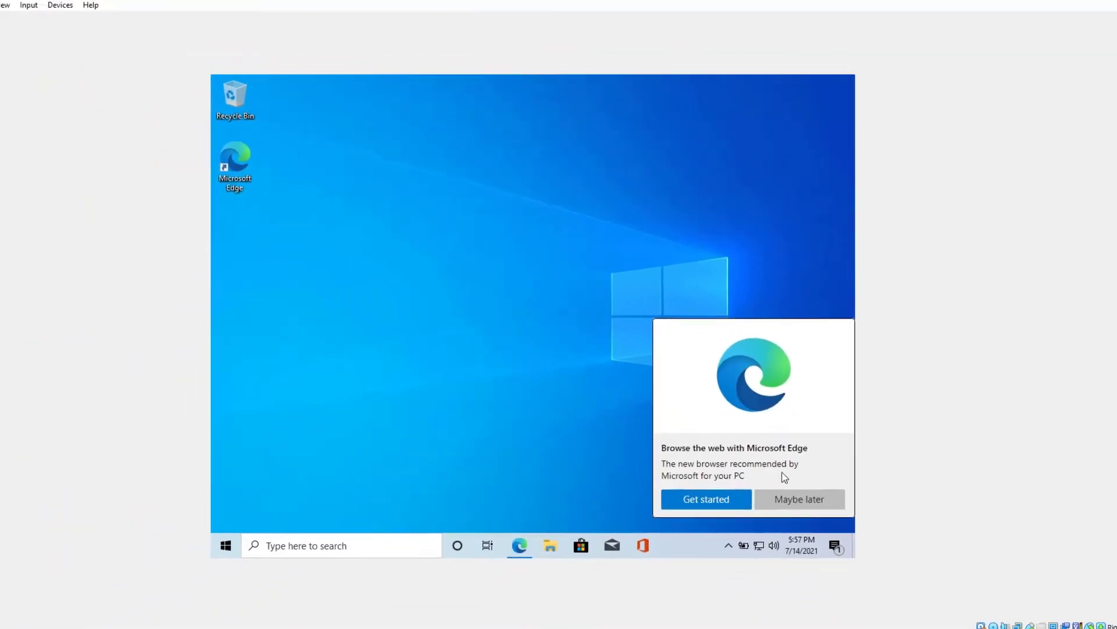
left_click(784, 494)
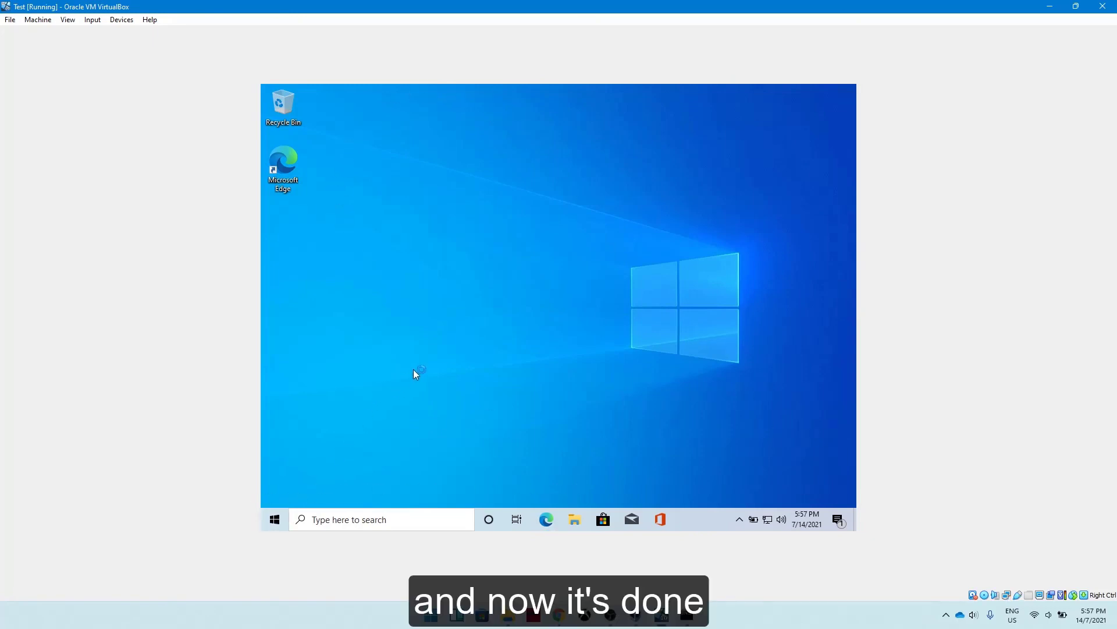
left_click(121, 20)
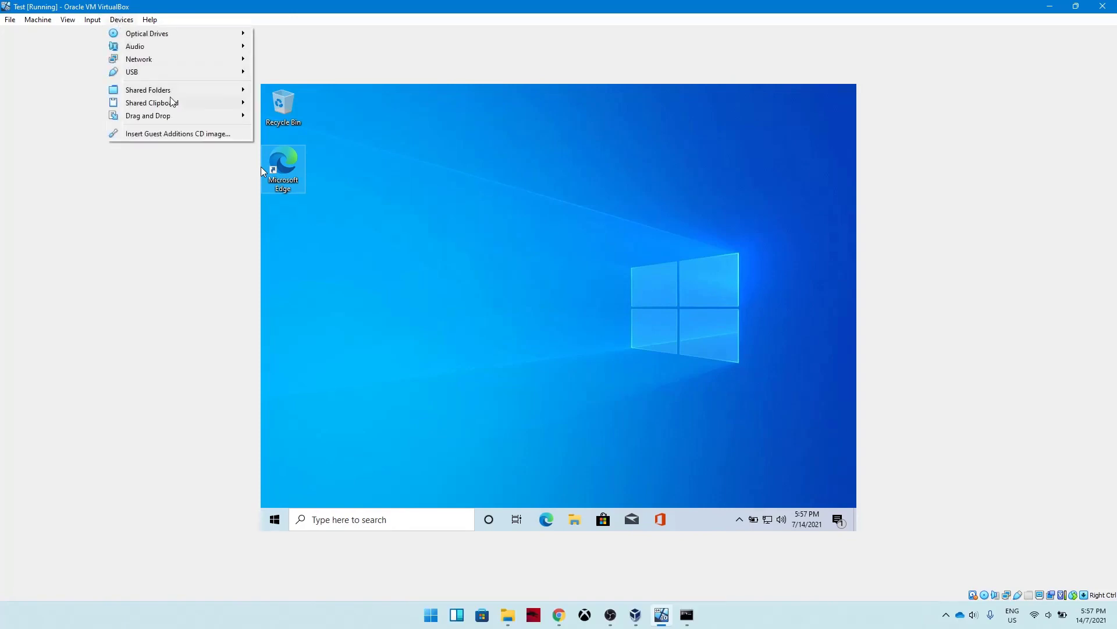
left_click(172, 134)
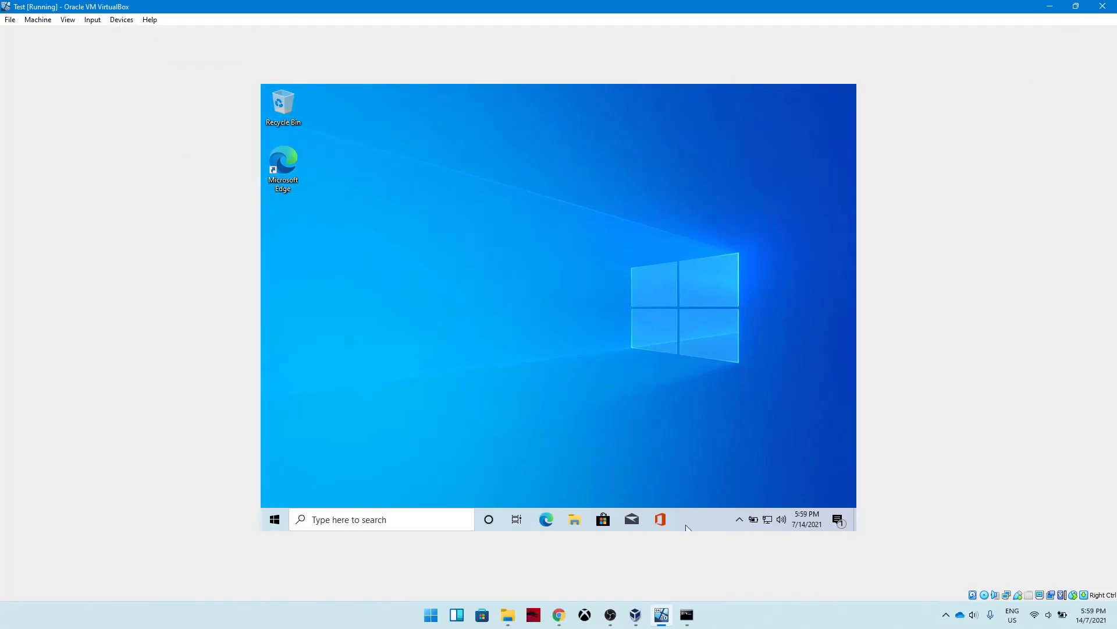
View the Start menu of the new Windows 10 machine, then close it and open File Explorer.
left_click(275, 519)
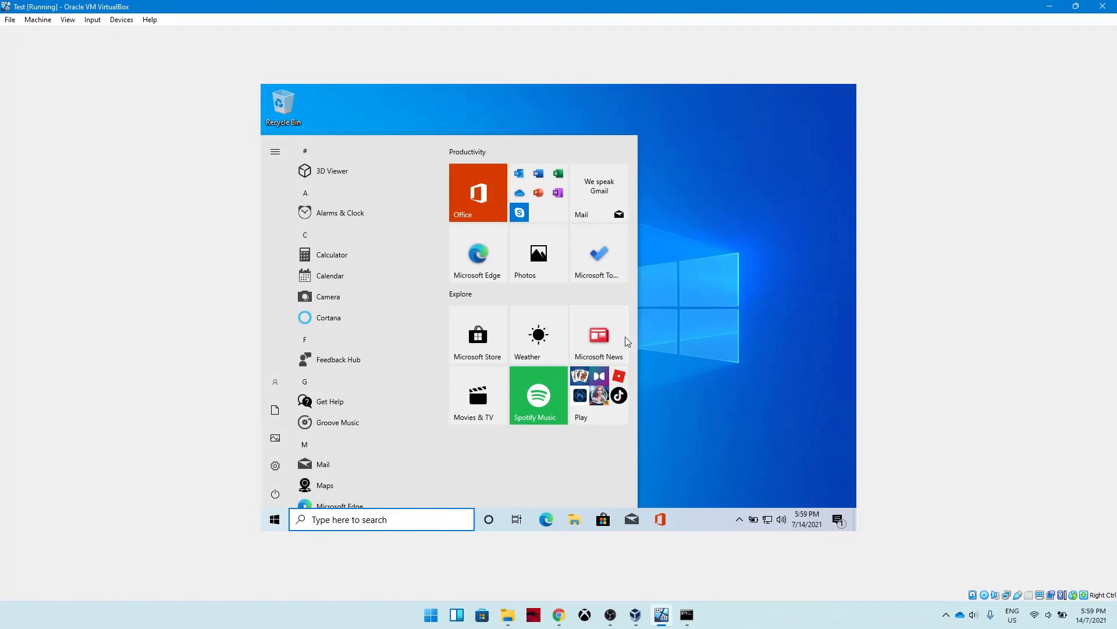
left_click(660, 329)
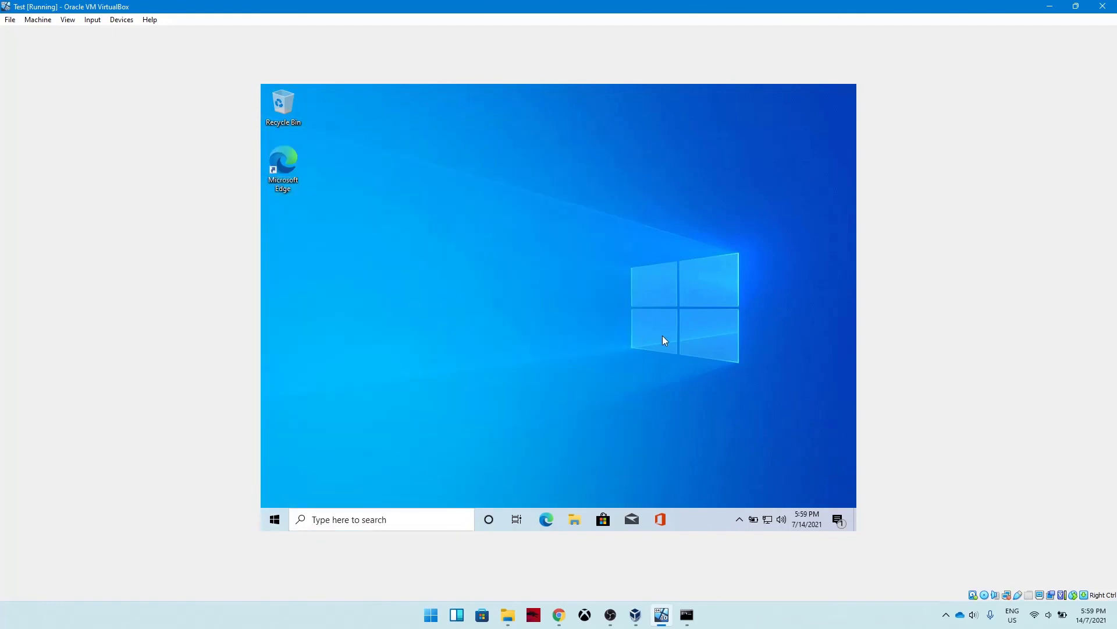
key("super+e")
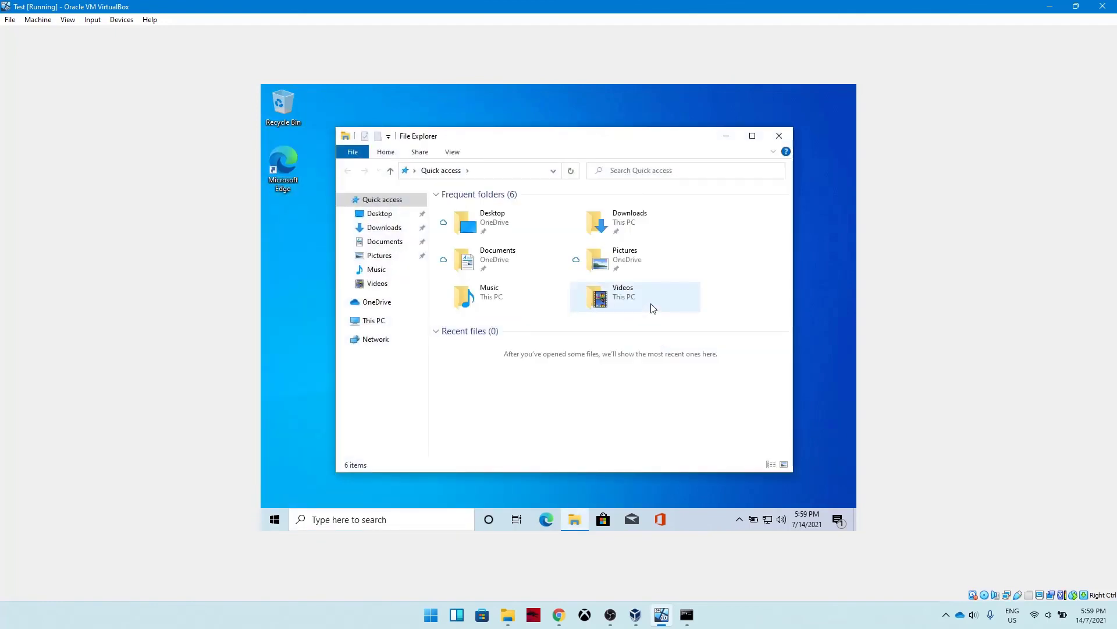
Open the VirtualBox Guest Additions CD drive under This PC and launch the VBoxWindowsAdditions installer.
left_click(398, 320)
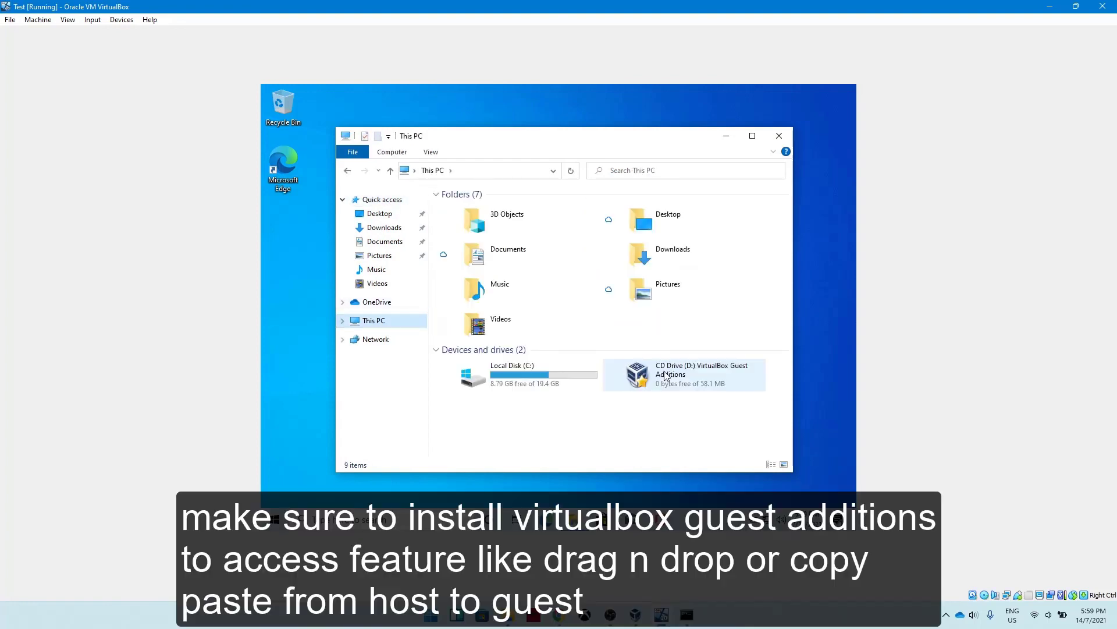
double_click(667, 376)
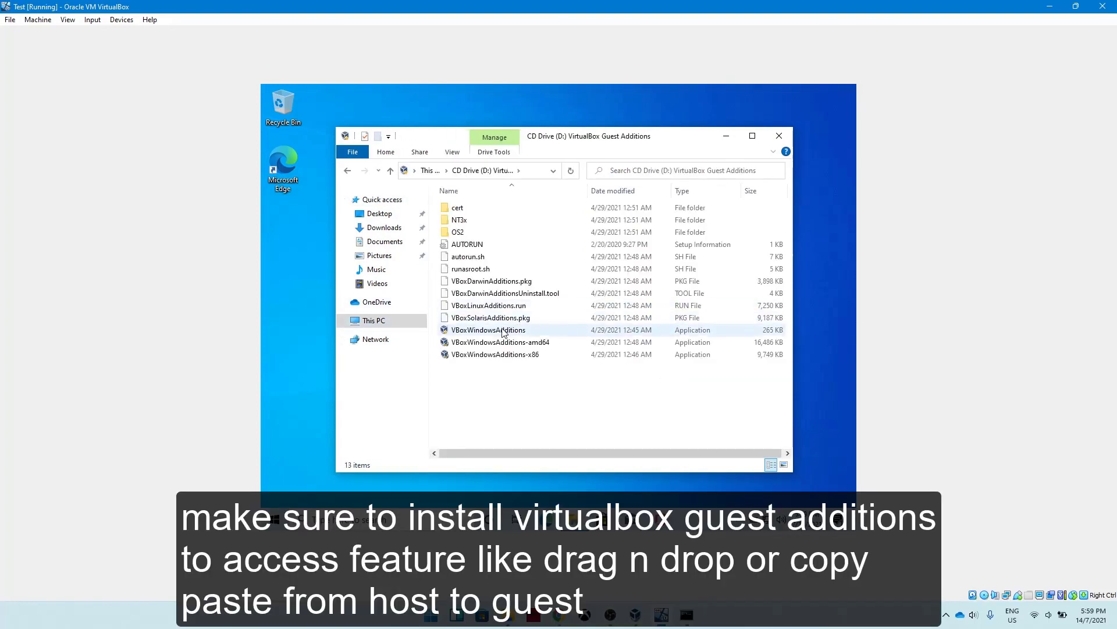
double_click(500, 331)
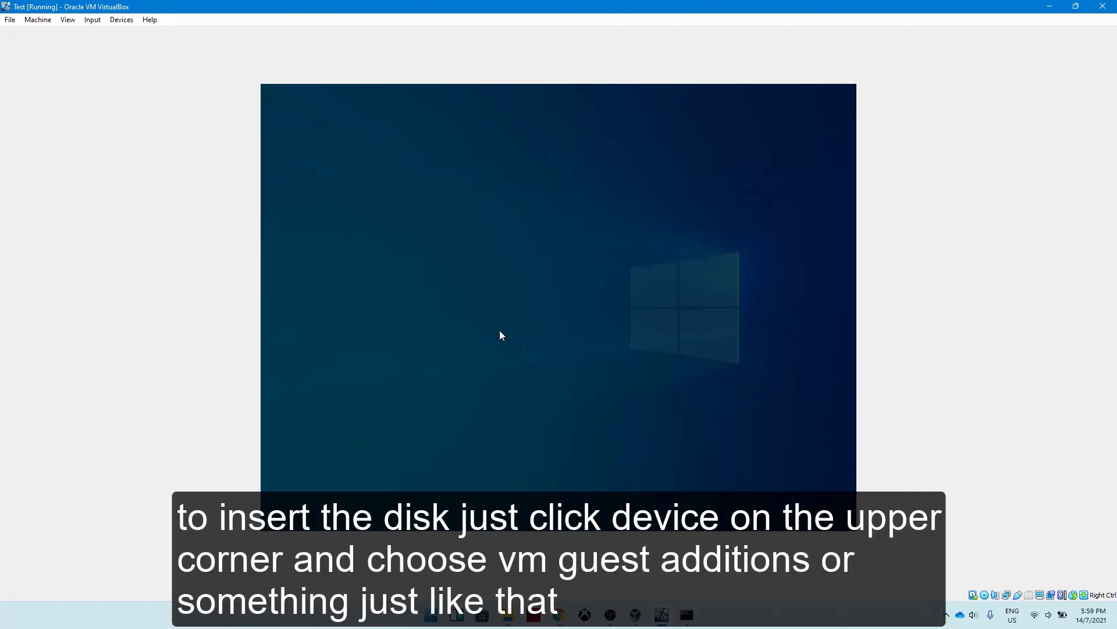
left_click(511, 378)
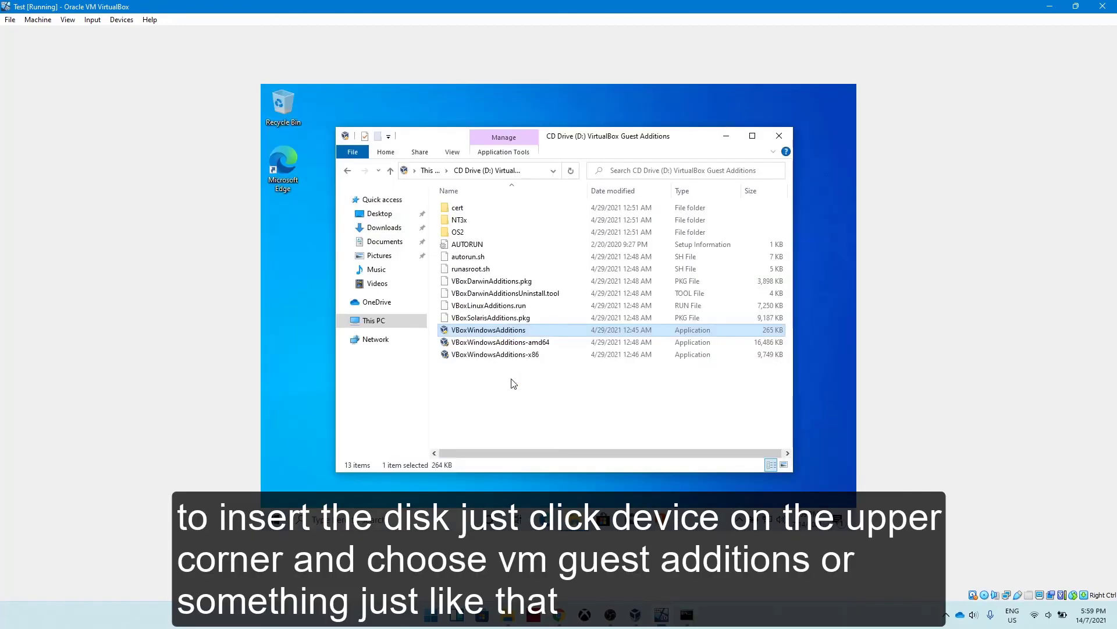
Install the Guest Additions with the default location and components, accept the Oracle Corporation device software, and finish with an immediate reboot.
left_click(609, 396)
left_click(609, 396)
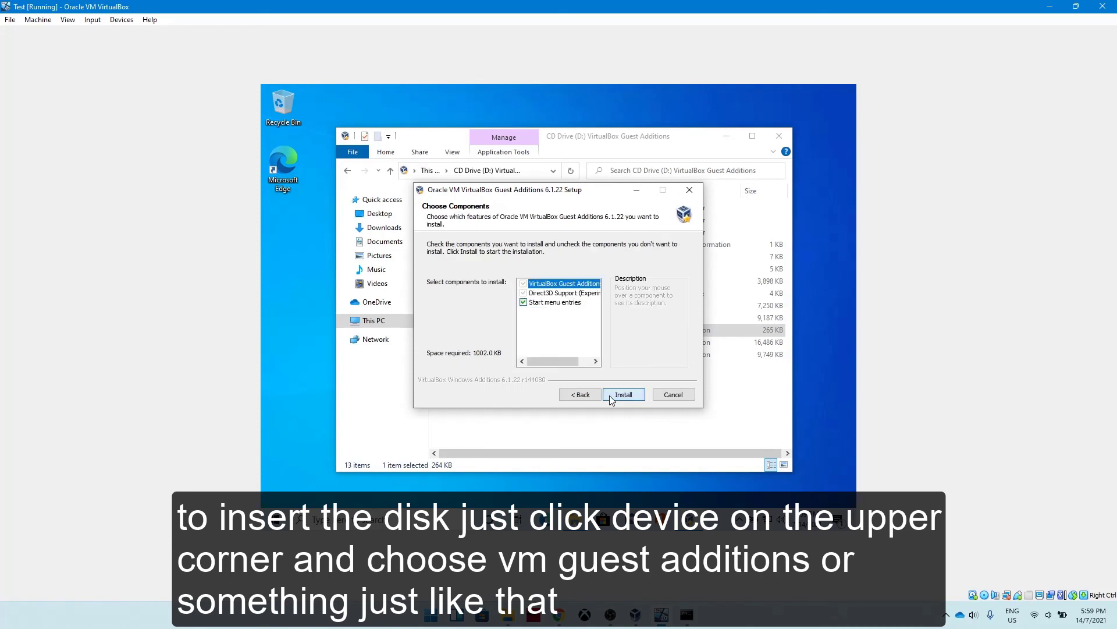
left_click(609, 396)
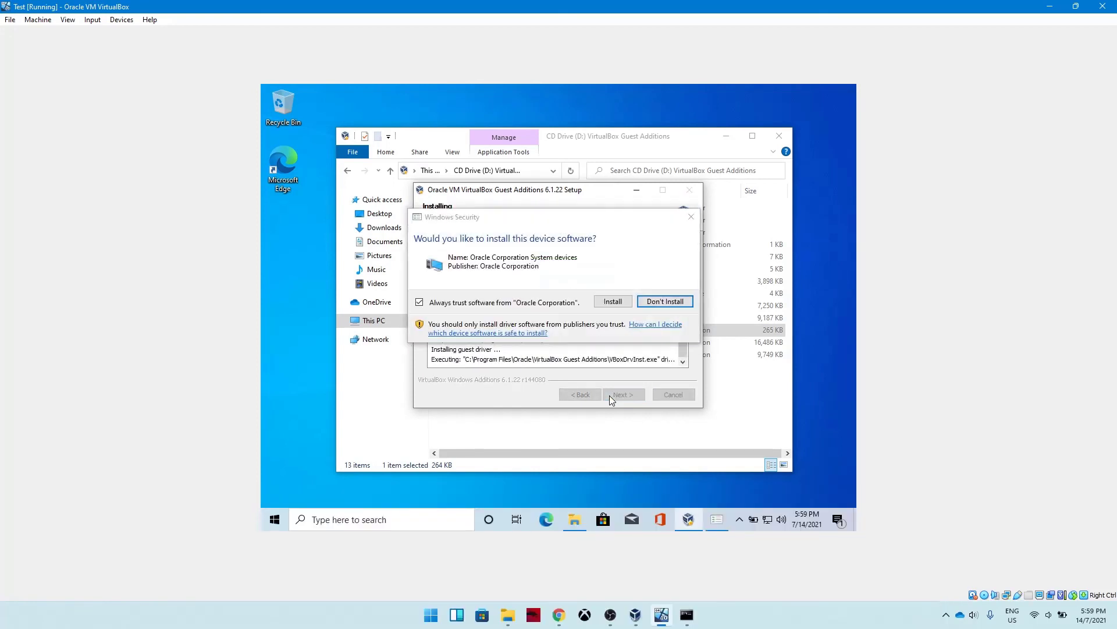
left_click(607, 301)
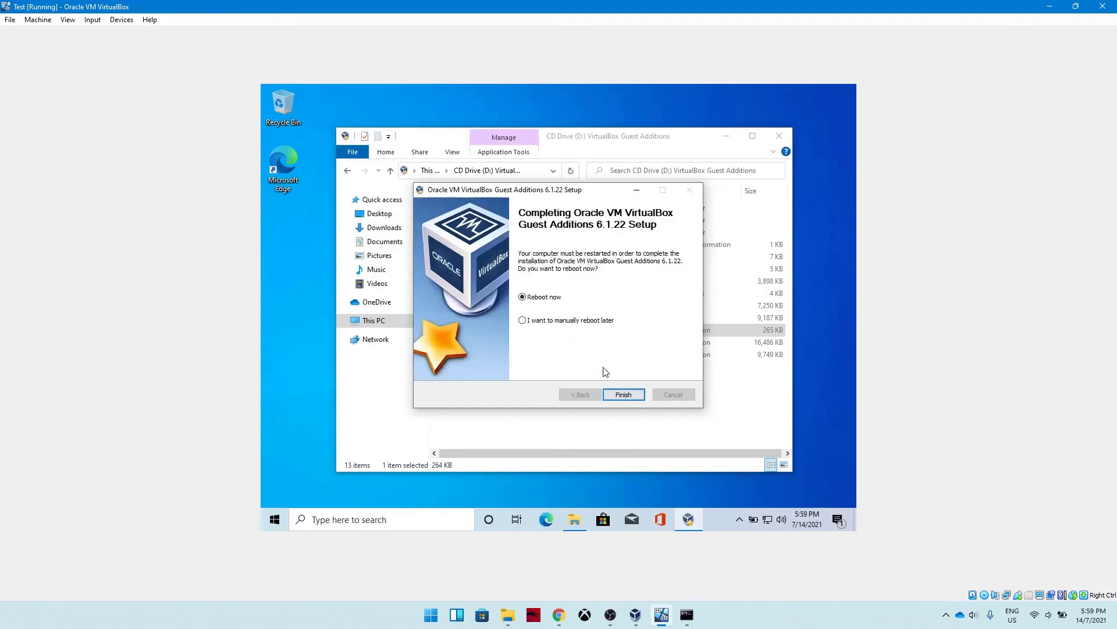
left_click(616, 393)
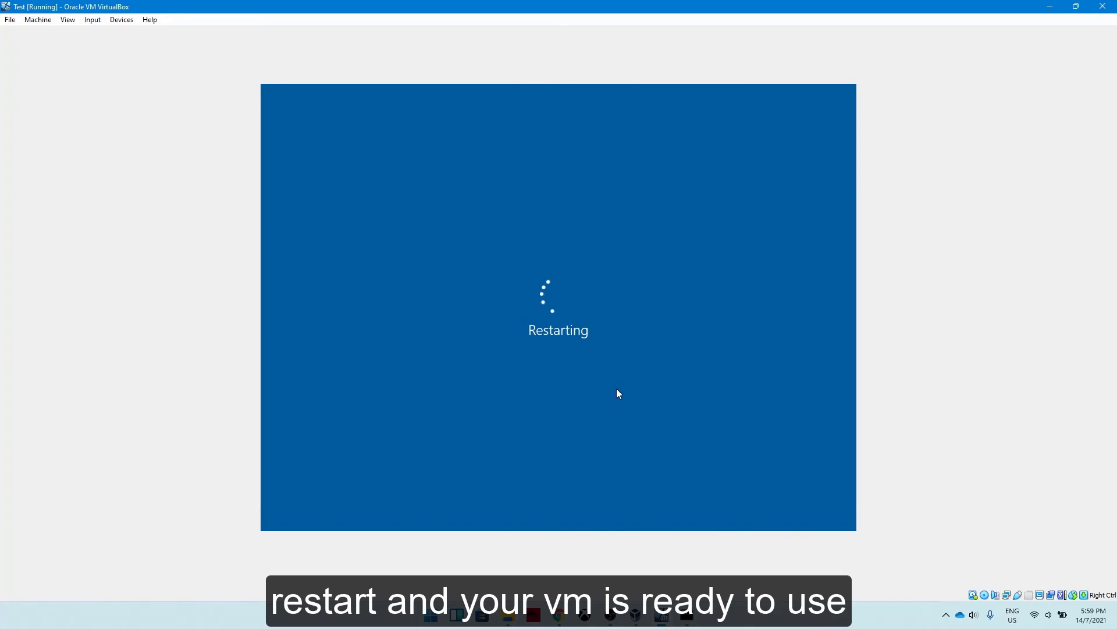